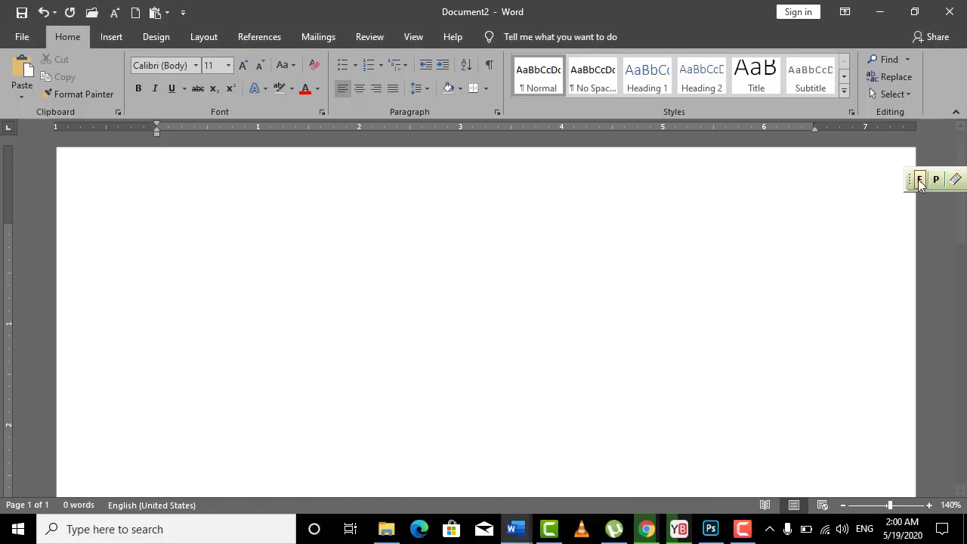
Move the Keyman toolbar nearer the page and switch it to the Ethiopic keyboard.
{"action": "left_click_drag", "start_coordinate": [907, 182], "coordinate": [838, 171]}
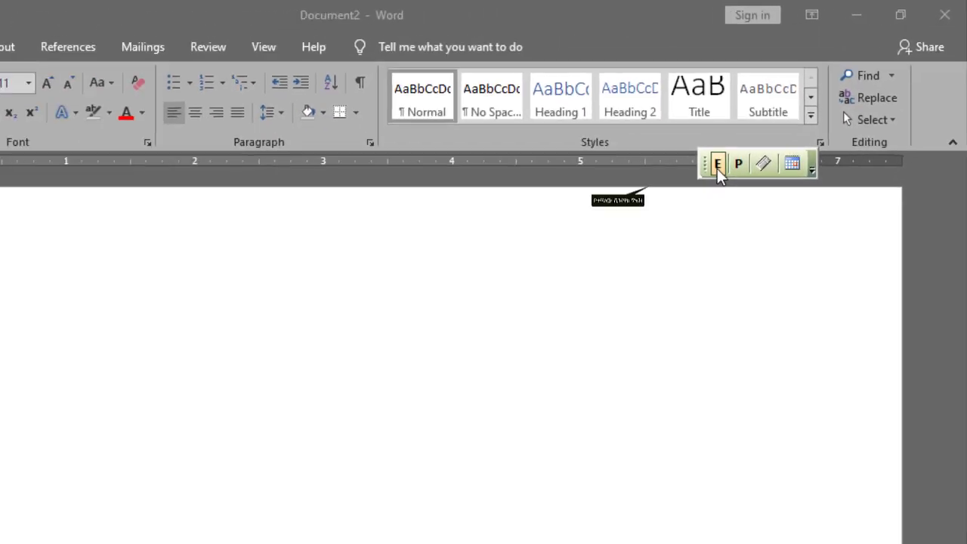
{"action": "left_click", "coordinate": [717, 168]}
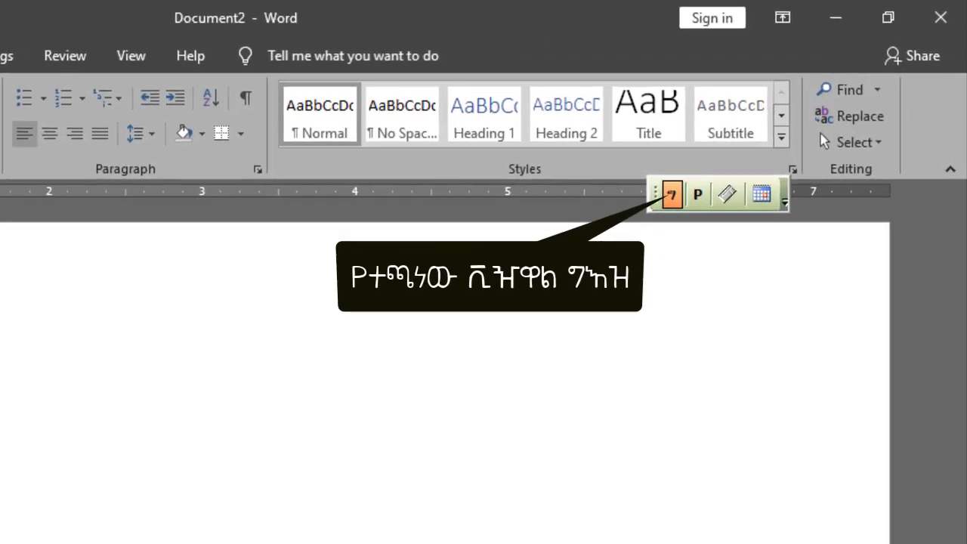
Type the Amharic words ሙሉ ቴክ, correcting the mistyped final character.
{"action": "type", "text": "ሙሉ ቴ"}
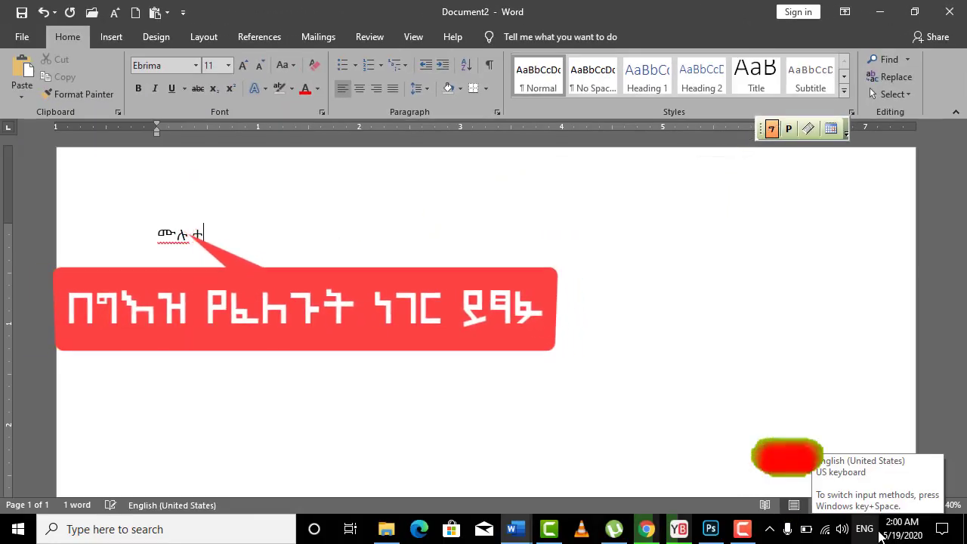
{"action": "type", "text": "ች"}
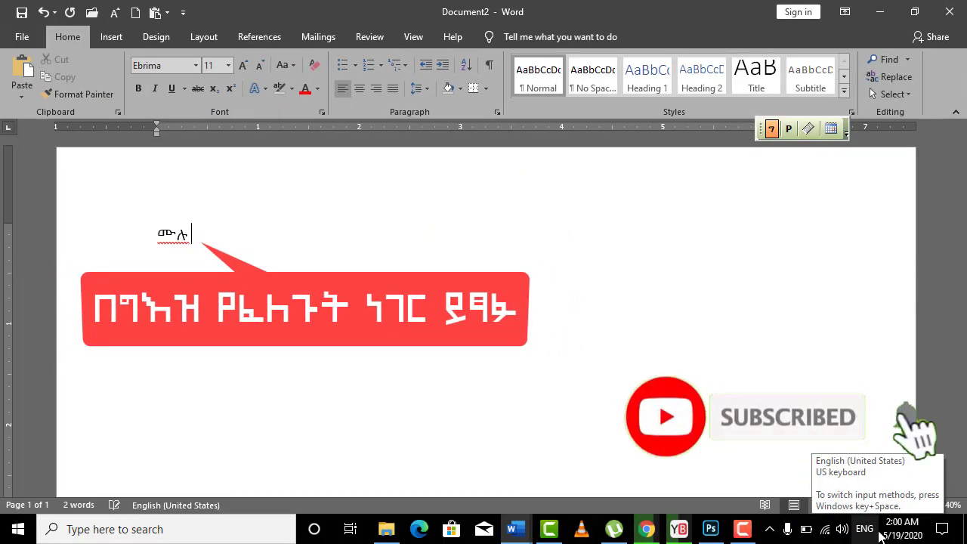
{"action": "key", "text": "BackSpace"}
{"action": "key", "text": "BackSpace"}
{"action": "key", "text": "BackSpace"}
{"action": "type", "text": "ቴክ"}
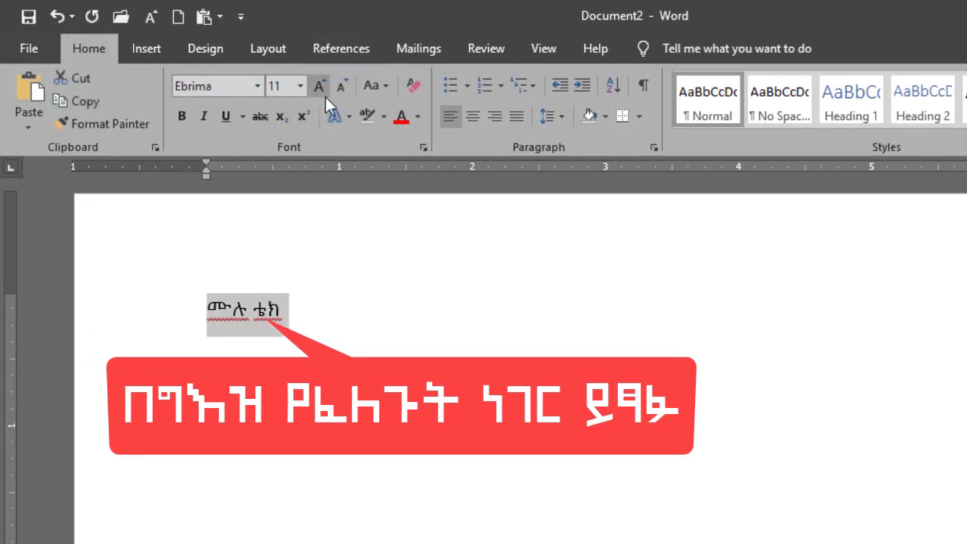
Enlarge the Amharic text step by step to size 36.
{"action": "left_click", "coordinate": [319, 86]}
{"action": "left_click", "coordinate": [319, 86]}
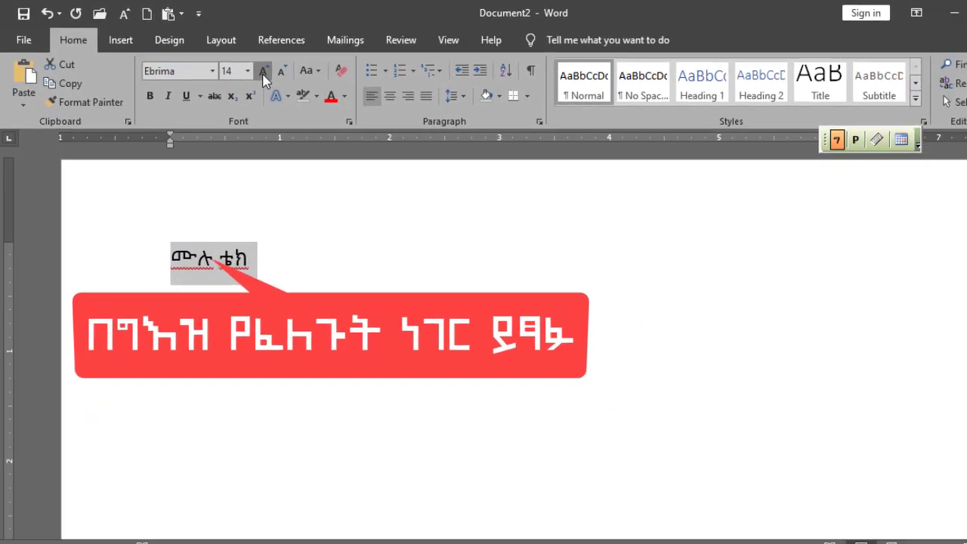
{"action": "left_click", "coordinate": [320, 87]}
{"action": "left_click", "coordinate": [320, 86]}
{"action": "left_click", "coordinate": [320, 86]}
{"action": "left_click", "coordinate": [319, 86]}
{"action": "left_click", "coordinate": [327, 92]}
{"action": "left_click", "coordinate": [327, 92]}
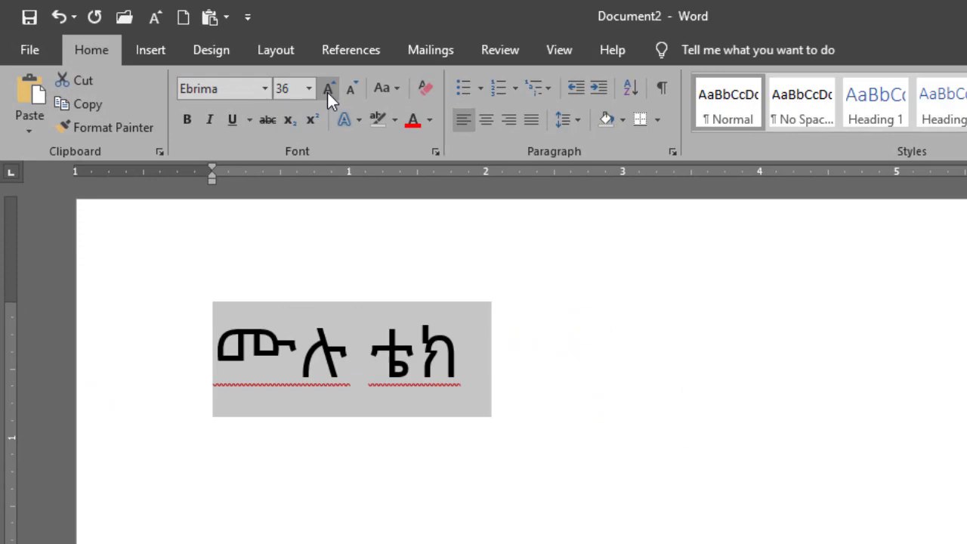
{"action": "left_click", "coordinate": [190, 89]}
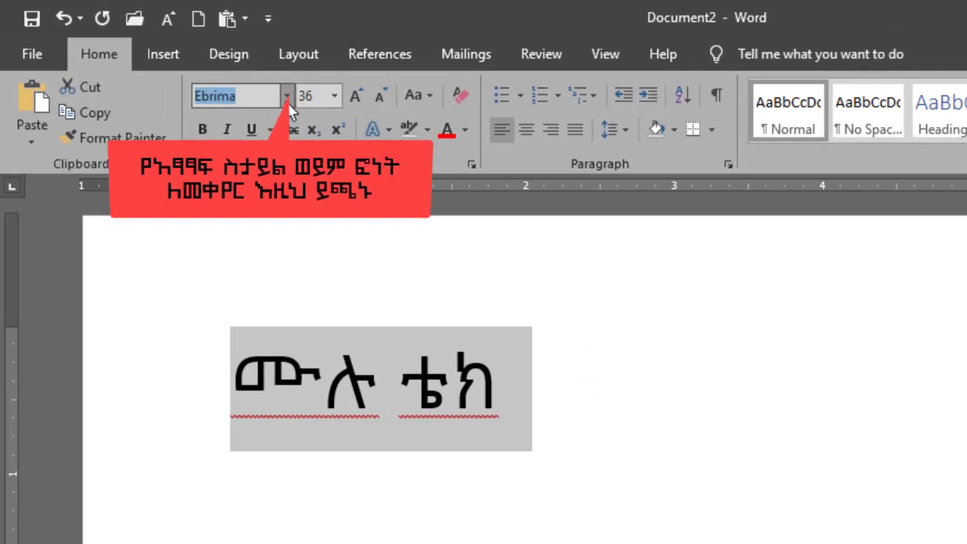
Set the Amharic text's font to Visual Geez Unicode.
{"action": "left_click", "coordinate": [195, 66]}
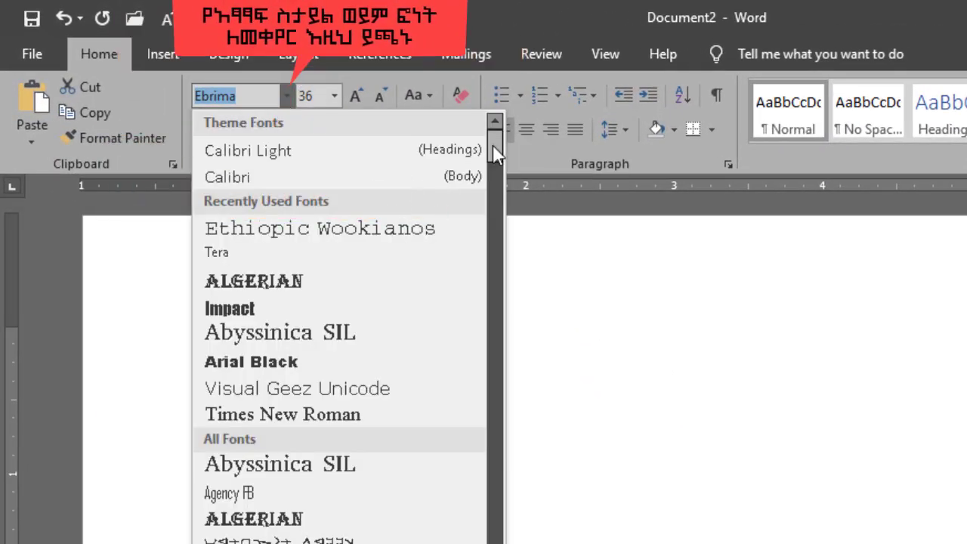
{"action": "left_click_drag", "start_coordinate": [493, 144], "coordinate": [498, 536]}
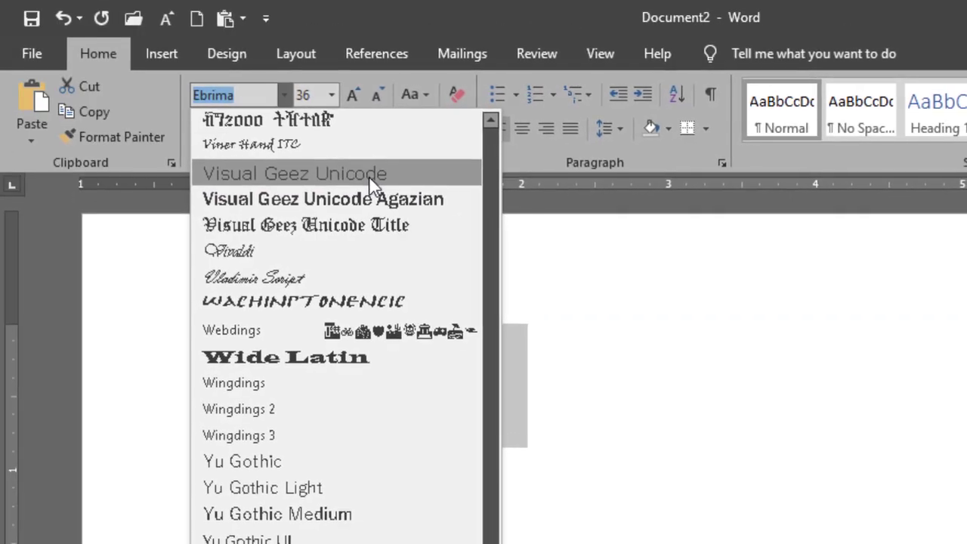
{"action": "left_click", "coordinate": [369, 175]}
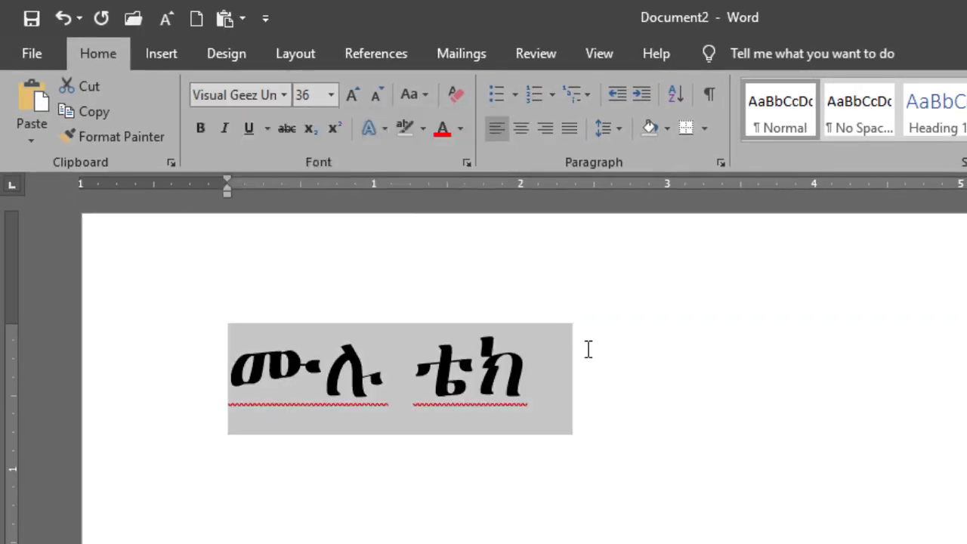
{"action": "left_click", "coordinate": [591, 378]}
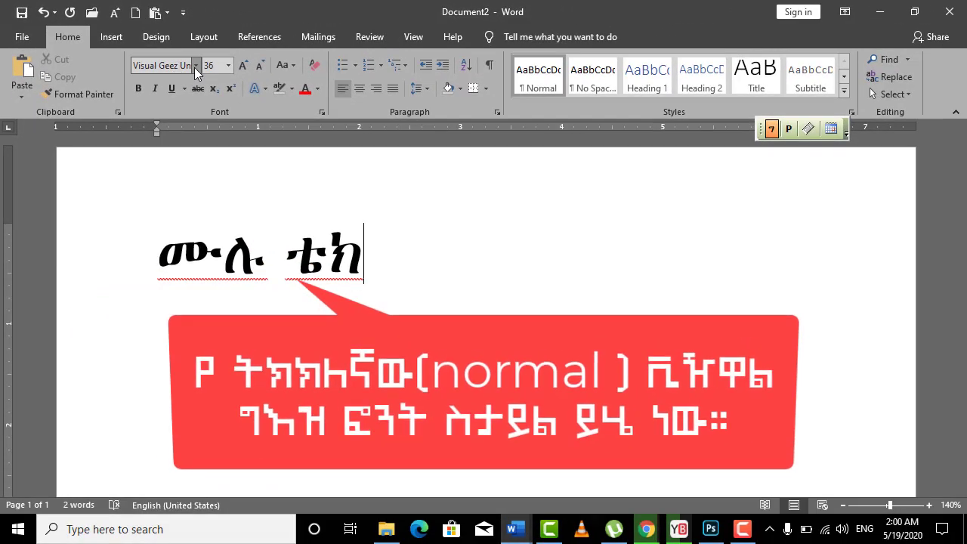
Select the ሙሉ ቴክ line and align it to the right margin.
{"action": "left_click", "coordinate": [196, 65]}
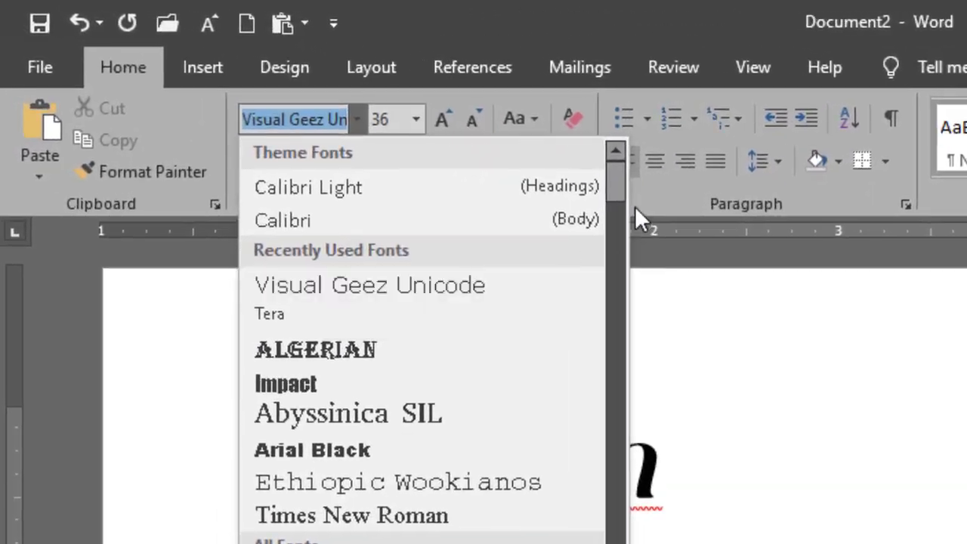
{"action": "left_click_drag", "start_coordinate": [621, 186], "coordinate": [336, 152]}
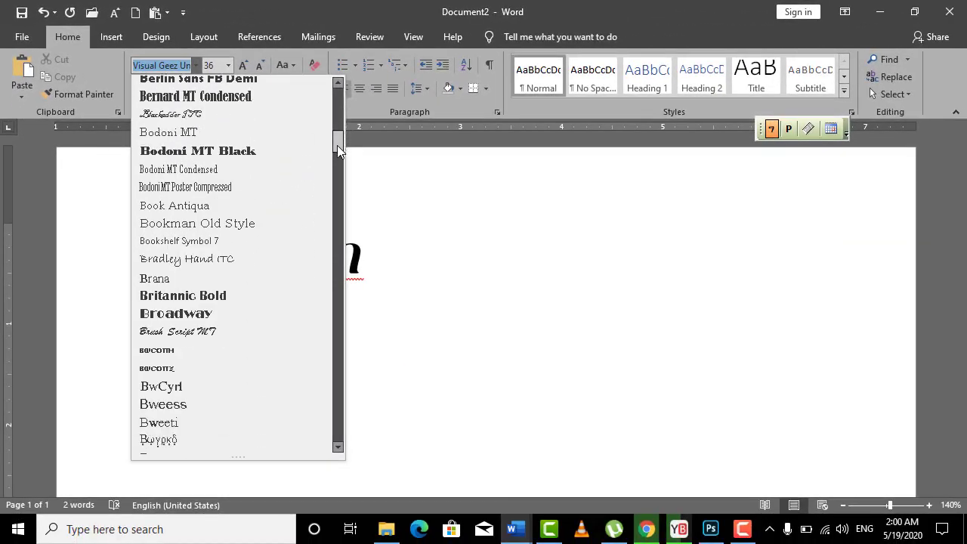
{"action": "left_click", "coordinate": [438, 259]}
{"action": "left_click_drag", "start_coordinate": [381, 255], "coordinate": [175, 252]}
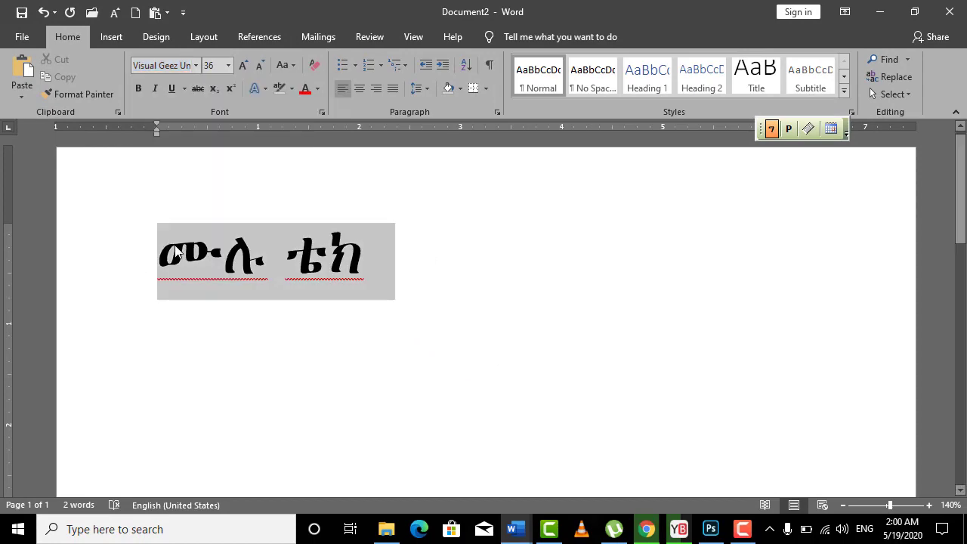
{"action": "left_click", "coordinate": [376, 89]}
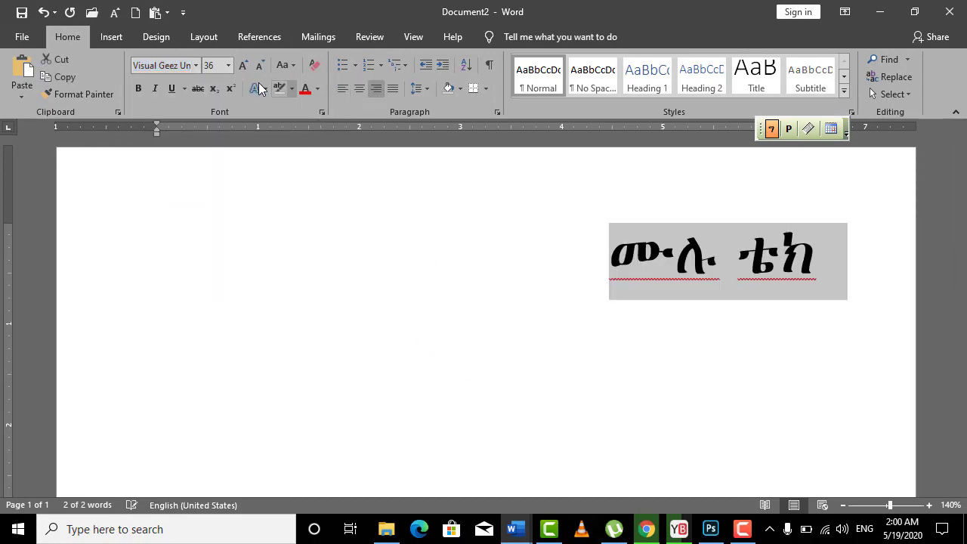
Preview Ethiopic fonts such as Chiret in the font list and apply Tera.
{"action": "left_click", "coordinate": [193, 65]}
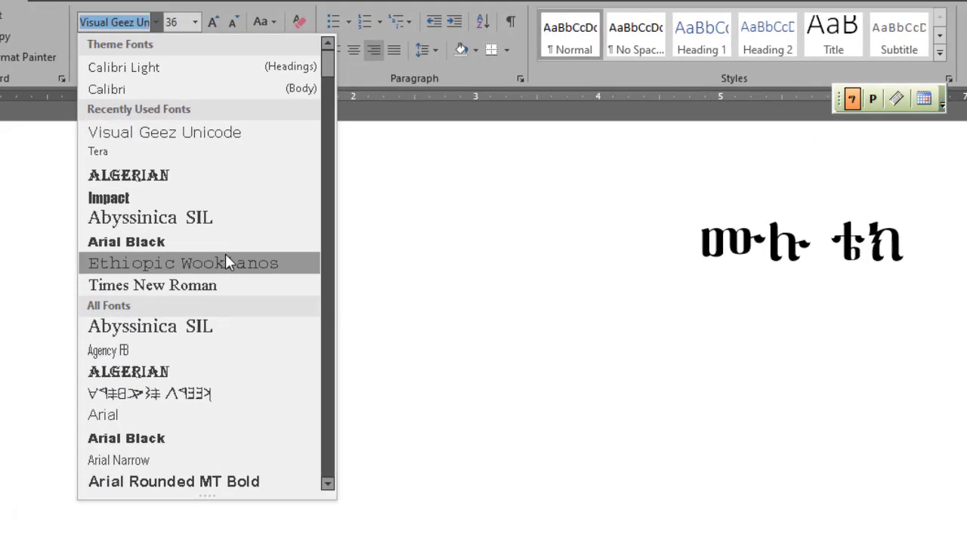
{"action": "scroll", "coordinate": [257, 253], "scroll_direction": "down", "scroll_amount": 5}
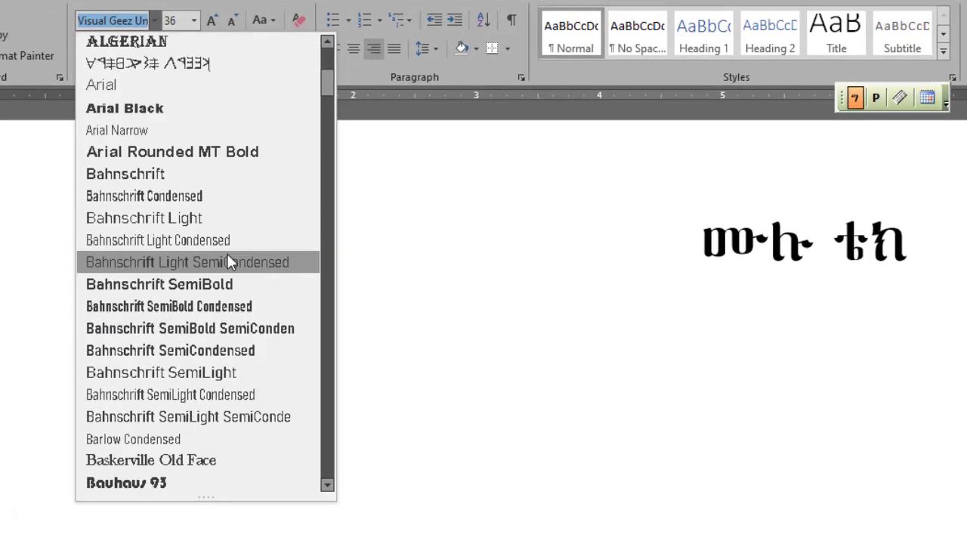
{"action": "scroll", "coordinate": [257, 252], "scroll_direction": "down", "scroll_amount": 5}
{"action": "scroll", "coordinate": [234, 251], "scroll_direction": "up", "scroll_amount": 2}
{"action": "scroll", "coordinate": [237, 252], "scroll_direction": "down", "scroll_amount": 8}
{"action": "scroll", "coordinate": [237, 251], "scroll_direction": "down", "scroll_amount": 5}
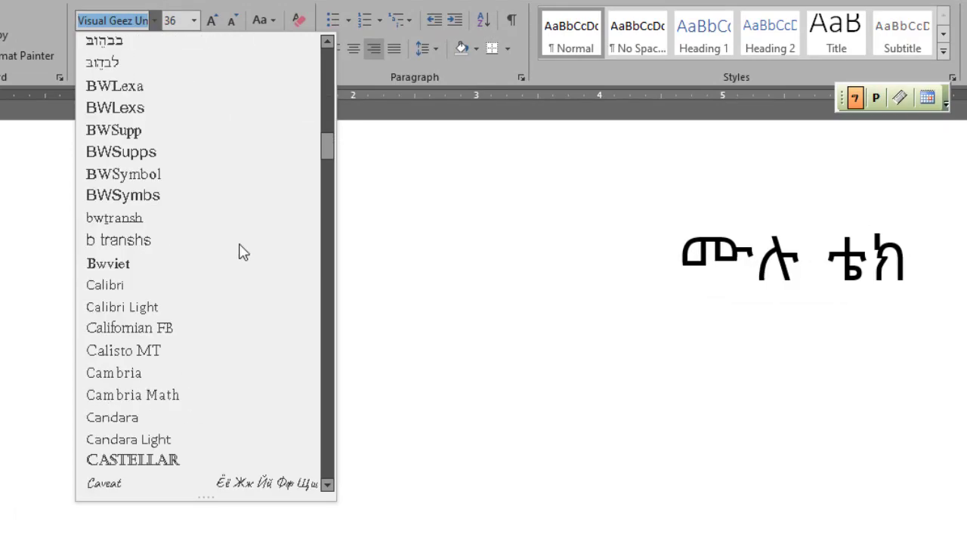
{"action": "scroll", "coordinate": [241, 245], "scroll_direction": "down", "scroll_amount": 4}
{"action": "scroll", "coordinate": [249, 240], "scroll_direction": "down", "scroll_amount": 4}
{"action": "scroll", "coordinate": [259, 241], "scroll_direction": "down", "scroll_amount": 4}
{"action": "scroll", "coordinate": [259, 242], "scroll_direction": "down", "scroll_amount": 3}
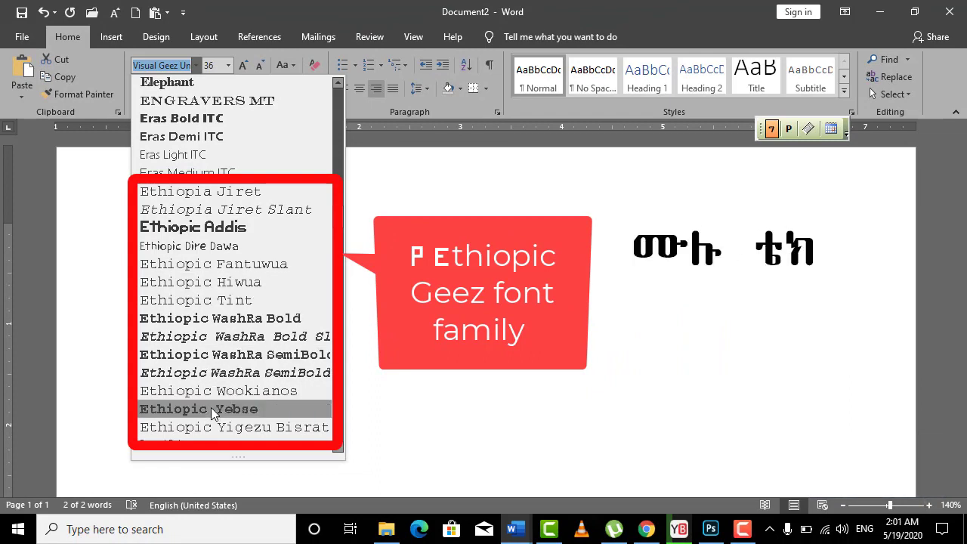
{"action": "scroll", "coordinate": [209, 410], "scroll_direction": "down", "scroll_amount": 1}
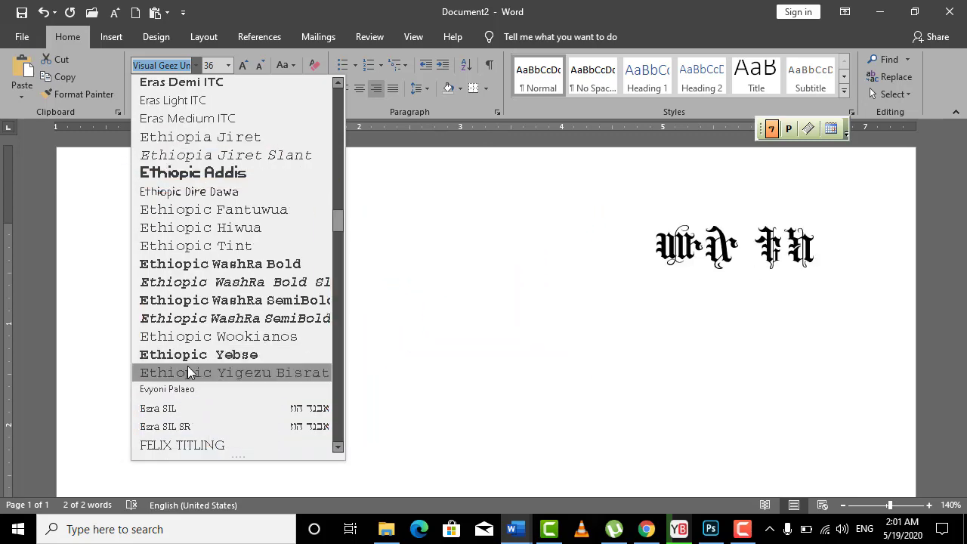
{"action": "scroll", "coordinate": [187, 365], "scroll_direction": "up", "scroll_amount": 4}
{"action": "scroll", "coordinate": [204, 313], "scroll_direction": "up", "scroll_amount": 3}
{"action": "scroll", "coordinate": [204, 313], "scroll_direction": "up", "scroll_amount": 3}
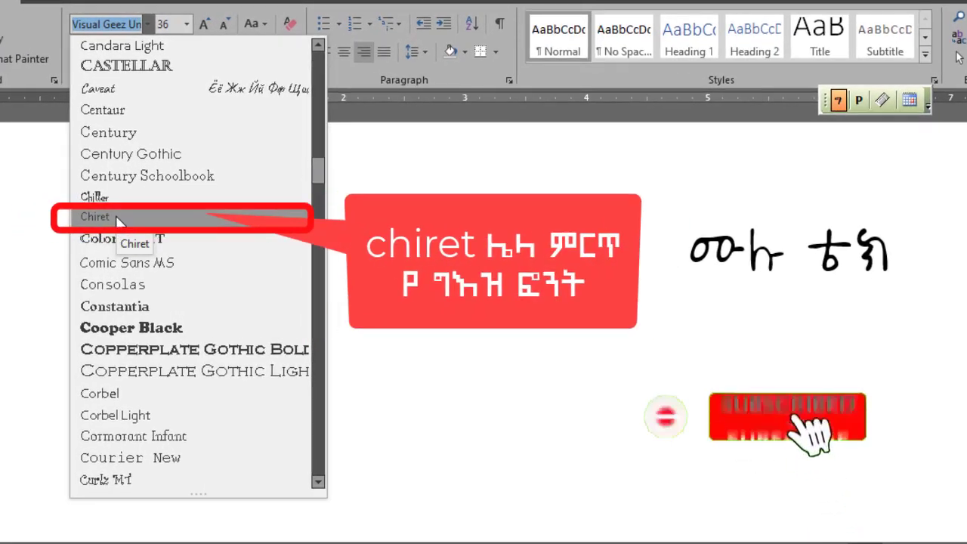
{"action": "scroll", "coordinate": [115, 215], "scroll_direction": "down", "scroll_amount": 5}
{"action": "scroll", "coordinate": [242, 306], "scroll_direction": "down", "scroll_amount": 9}
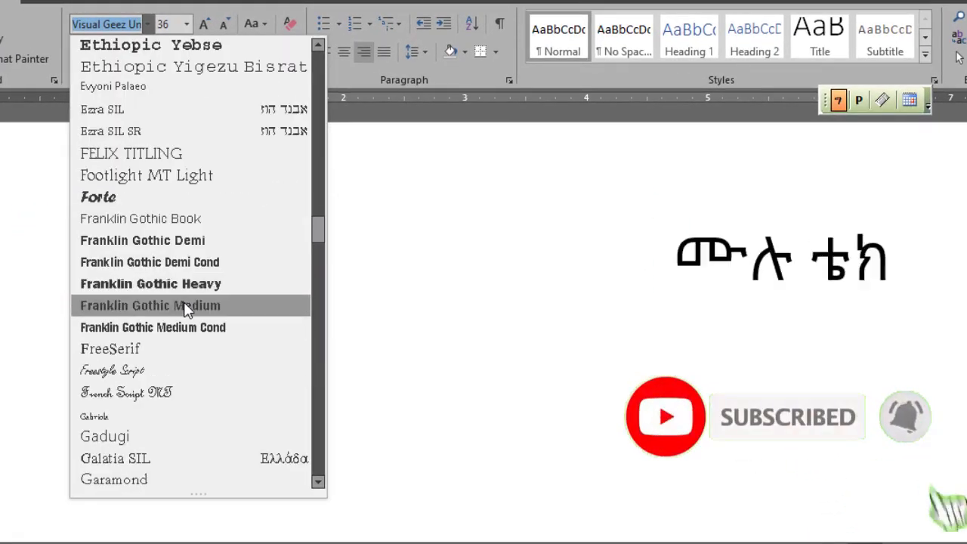
{"action": "scroll", "coordinate": [188, 312], "scroll_direction": "down", "scroll_amount": 9}
{"action": "scroll", "coordinate": [187, 312], "scroll_direction": "down", "scroll_amount": 9}
{"action": "scroll", "coordinate": [187, 312], "scroll_direction": "down", "scroll_amount": 5}
{"action": "scroll", "coordinate": [191, 312], "scroll_direction": "down", "scroll_amount": 9}
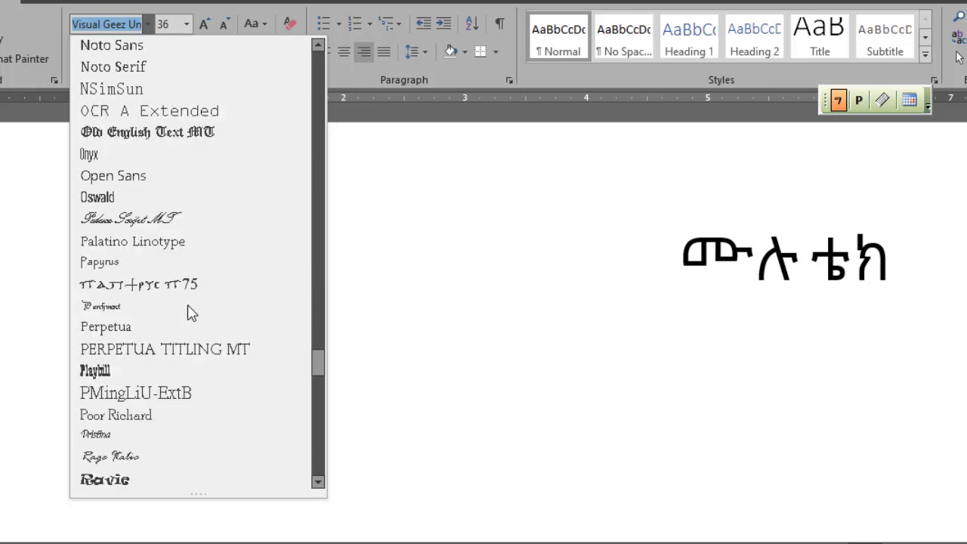
{"action": "scroll", "coordinate": [190, 313], "scroll_direction": "down", "scroll_amount": 5}
{"action": "scroll", "coordinate": [189, 313], "scroll_direction": "down", "scroll_amount": 4}
{"action": "scroll", "coordinate": [190, 314], "scroll_direction": "down", "scroll_amount": 1}
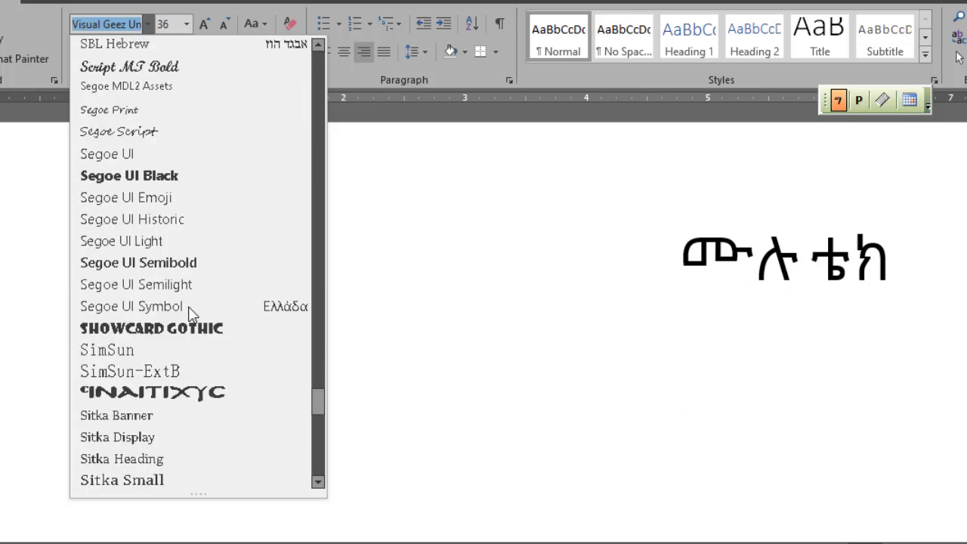
{"action": "scroll", "coordinate": [189, 313], "scroll_direction": "down", "scroll_amount": 5}
{"action": "scroll", "coordinate": [190, 313], "scroll_direction": "down", "scroll_amount": 2}
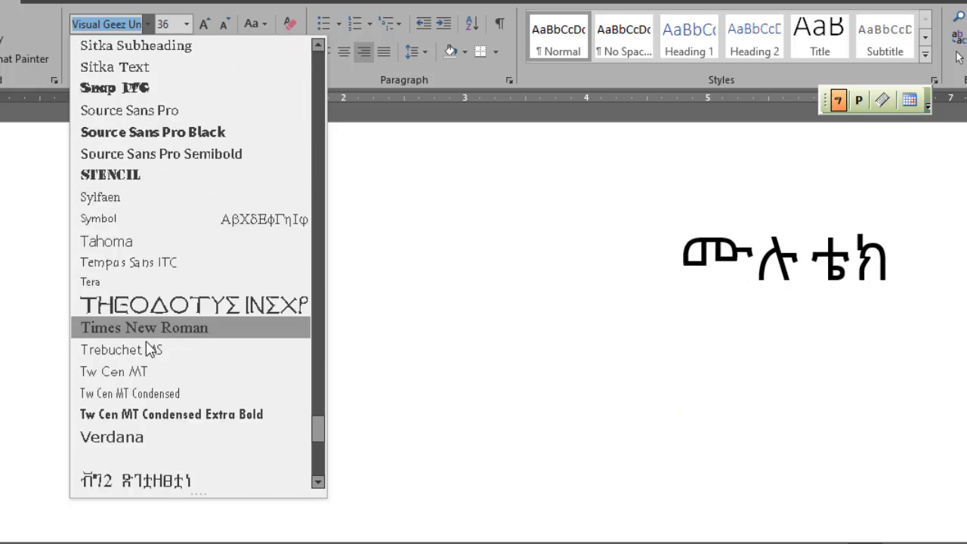
{"action": "left_click", "coordinate": [102, 281]}
Try the Ethiopic Addis font on the Amharic callout text.
{"action": "left_click", "coordinate": [398, 300]}
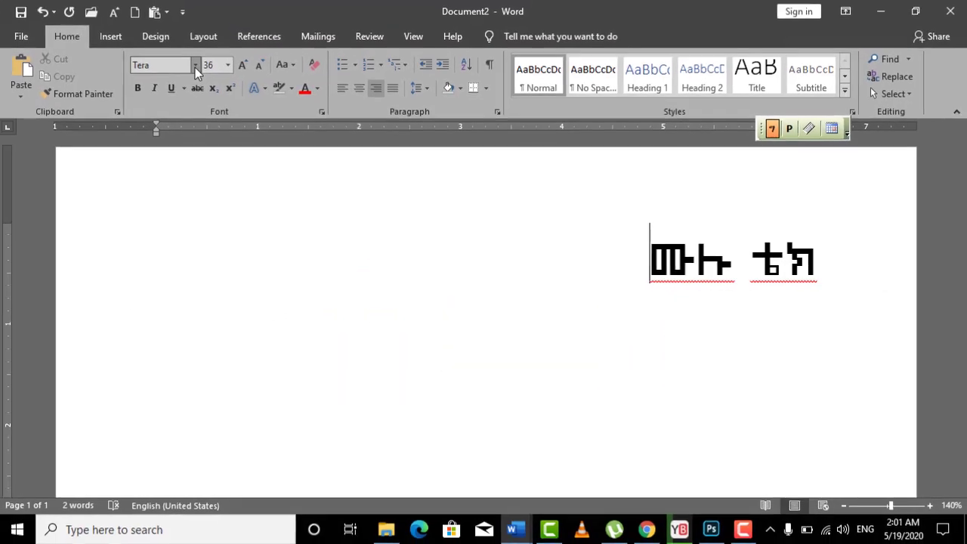
{"action": "left_click", "coordinate": [195, 65]}
{"action": "scroll", "coordinate": [234, 256], "scroll_direction": "down", "scroll_amount": 6}
{"action": "scroll", "coordinate": [233, 264], "scroll_direction": "down", "scroll_amount": 10}
{"action": "scroll", "coordinate": [233, 276], "scroll_direction": "down", "scroll_amount": 10}
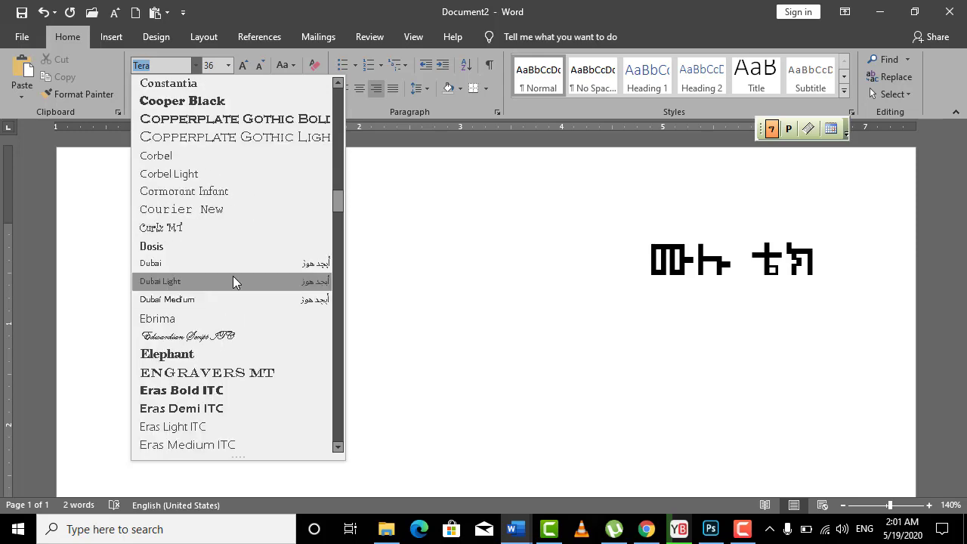
{"action": "scroll", "coordinate": [233, 275], "scroll_direction": "down", "scroll_amount": 15}
{"action": "scroll", "coordinate": [233, 272], "scroll_direction": "up", "scroll_amount": 3}
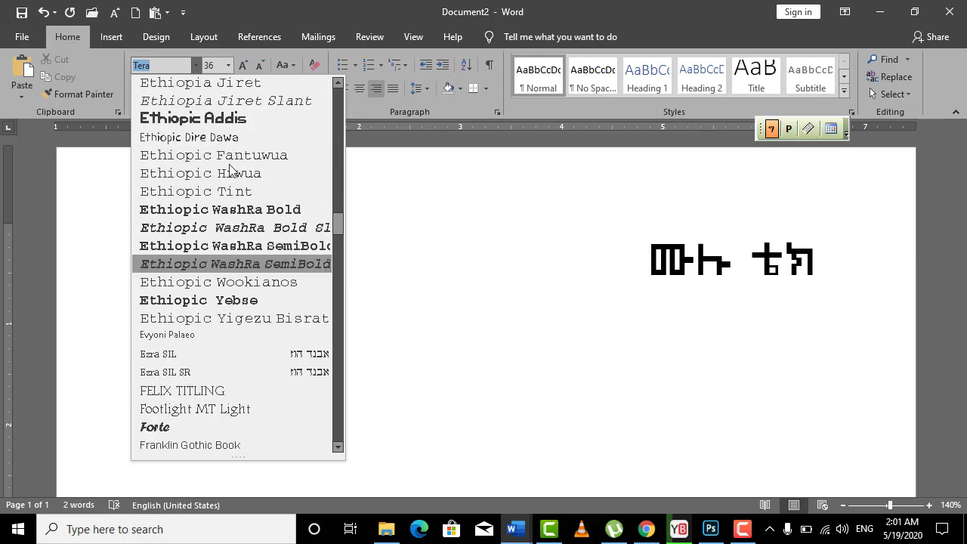
{"action": "left_click", "coordinate": [234, 118]}
Apply Ethiopic Addis to the selected text, deselect it, and minimize Word.
{"action": "key", "text": "ctrl+z"}
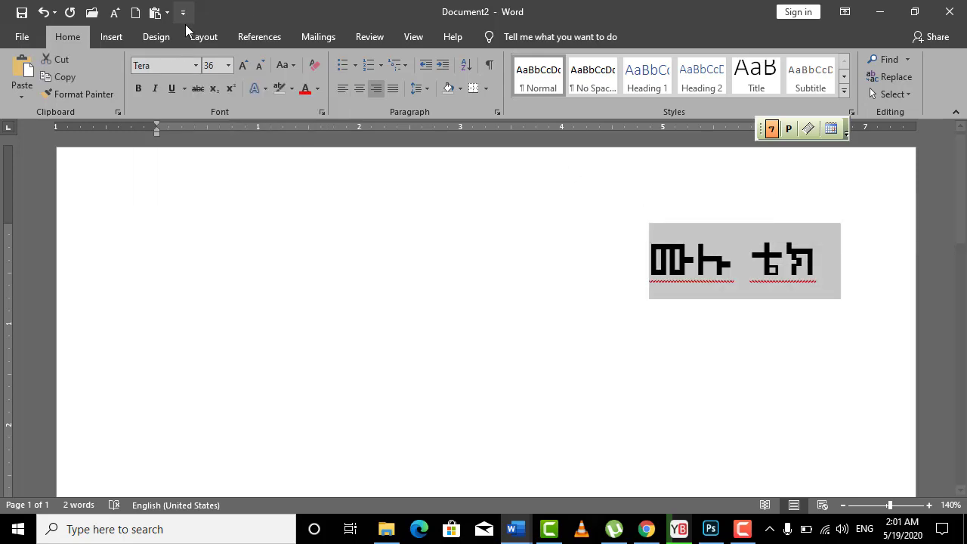
{"action": "left_click", "coordinate": [195, 66]}
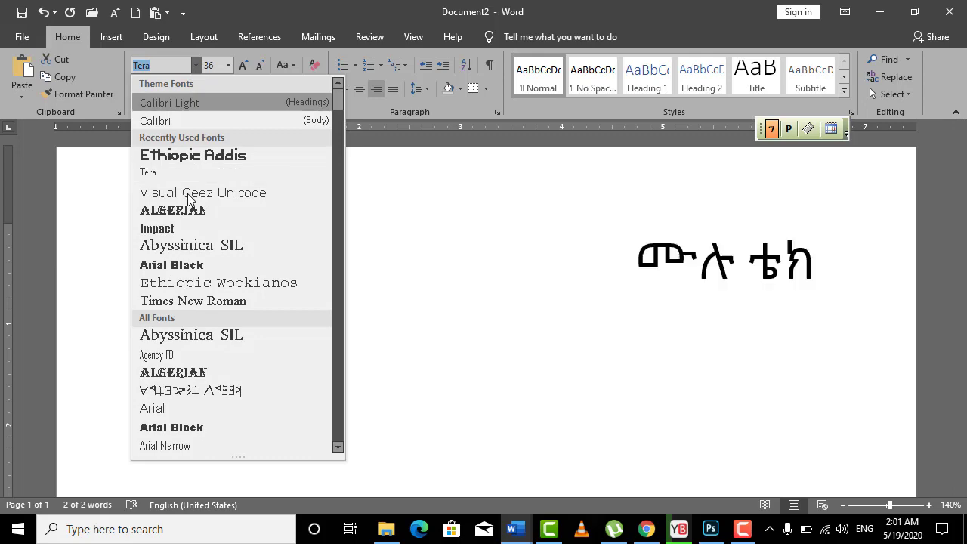
{"action": "left_click", "coordinate": [216, 155]}
{"action": "left_click", "coordinate": [821, 248]}
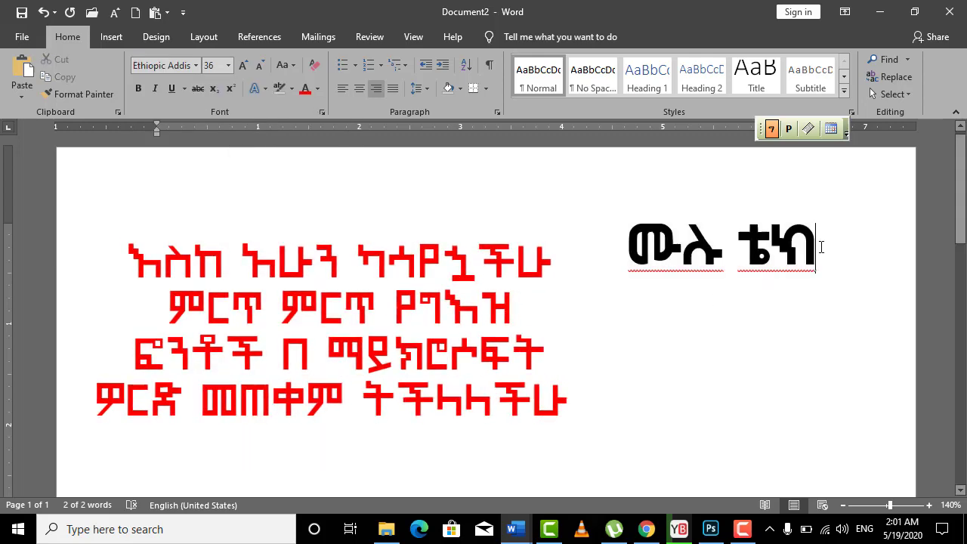
{"action": "left_click", "coordinate": [878, 14]}
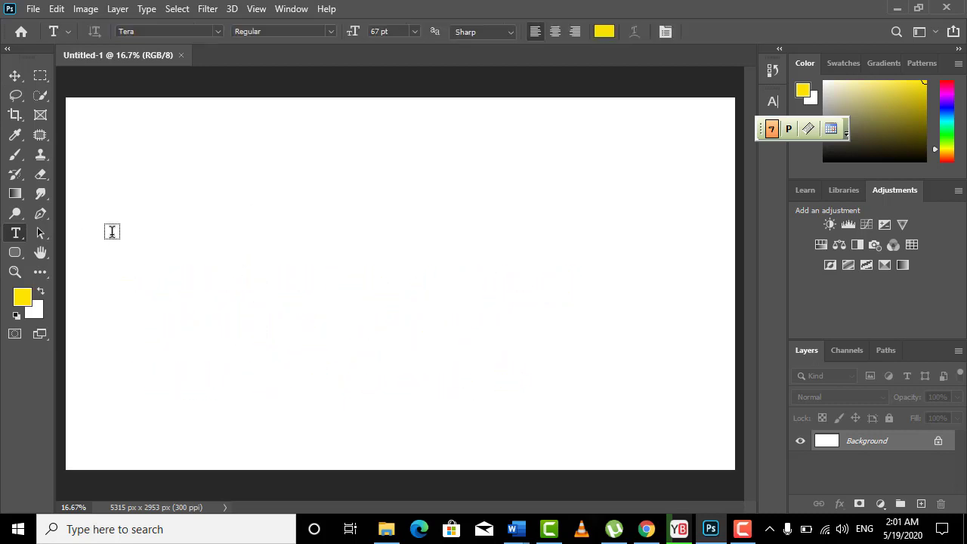
Add a text layer ሙሉ ቴክ in black (000000) at 225 pt, moved left and down.
{"action": "left_click", "coordinate": [251, 242]}
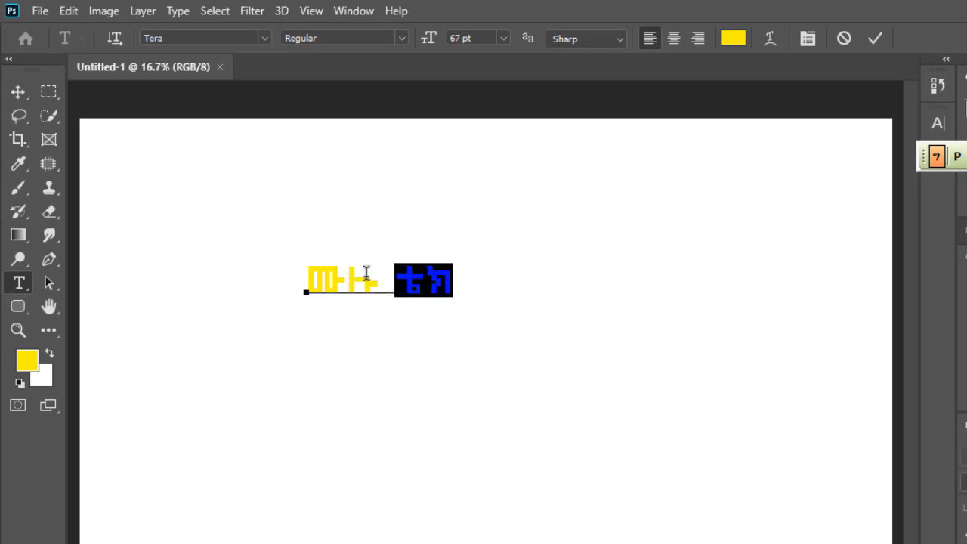
{"action": "left_click", "coordinate": [733, 39]}
{"action": "type", "text": "000000"}
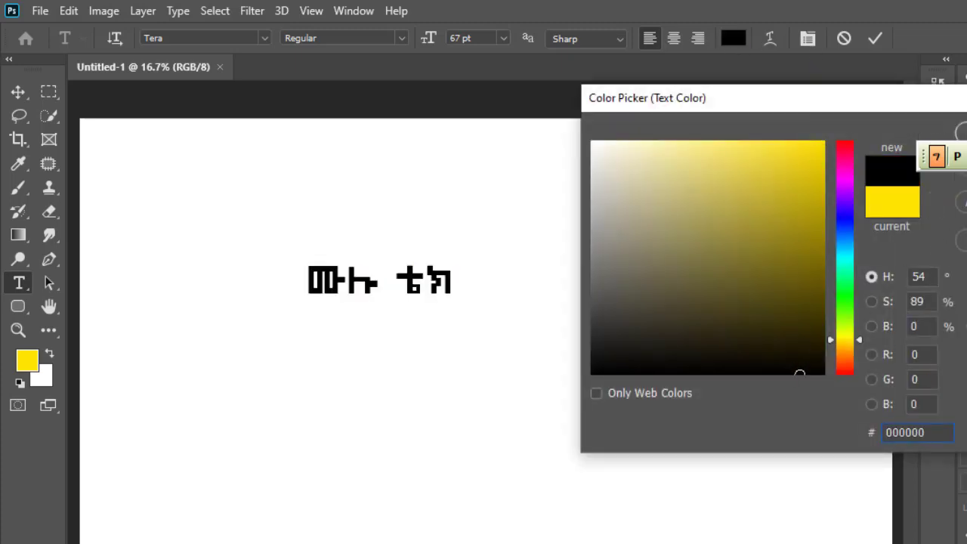
{"action": "key", "text": "Return"}
{"action": "left_click_drag", "start_coordinate": [428, 42], "coordinate": [574, 63]}
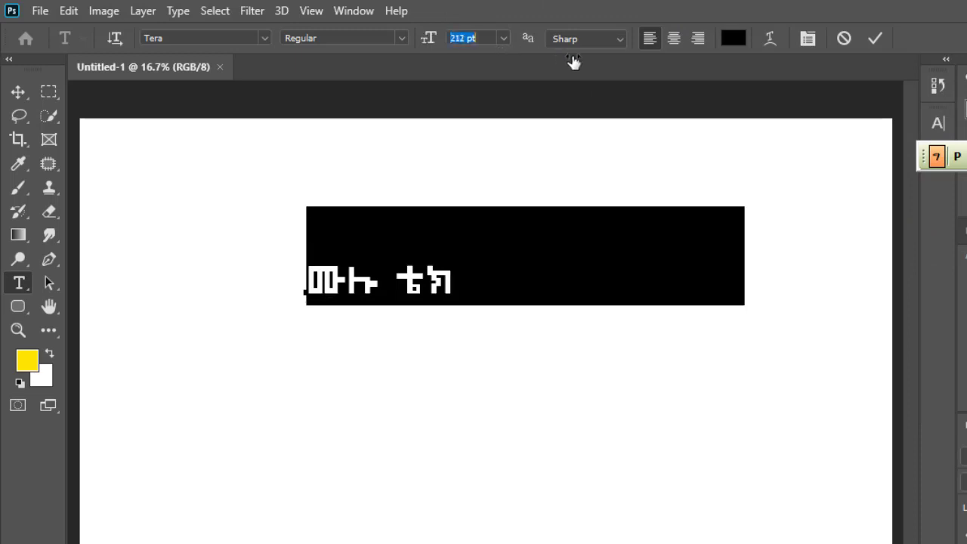
{"action": "left_click_drag", "start_coordinate": [549, 392], "coordinate": [479, 419]}
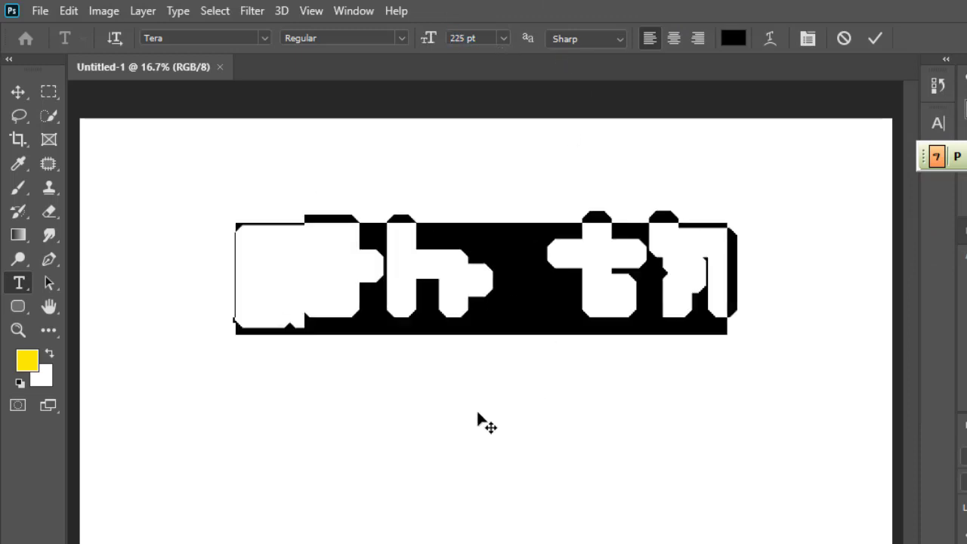
{"action": "left_click", "coordinate": [264, 38]}
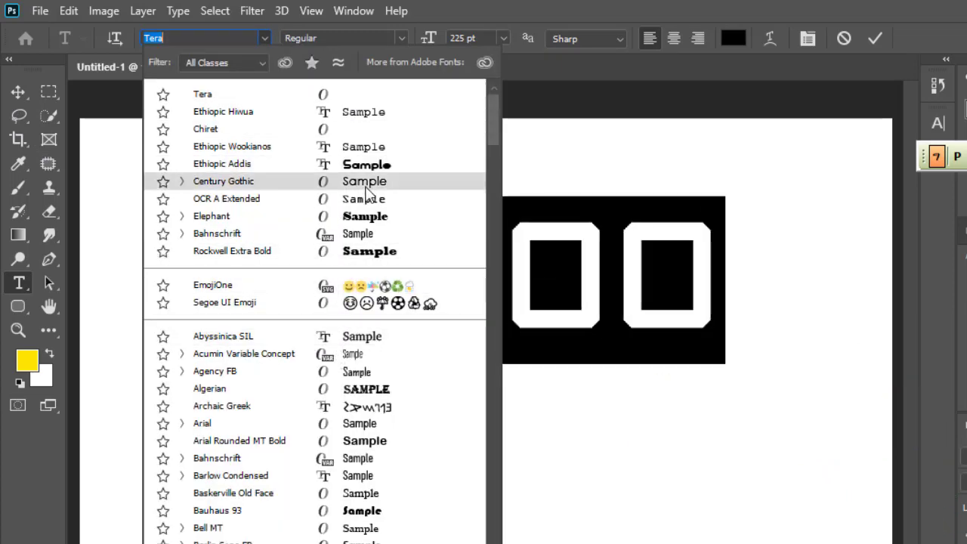
Switch the text to Visual Geez Unicode and drag it further left on the canvas.
{"action": "scroll", "coordinate": [366, 227], "scroll_direction": "down", "scroll_amount": 3}
{"action": "scroll", "coordinate": [367, 346], "scroll_direction": "down", "scroll_amount": 5}
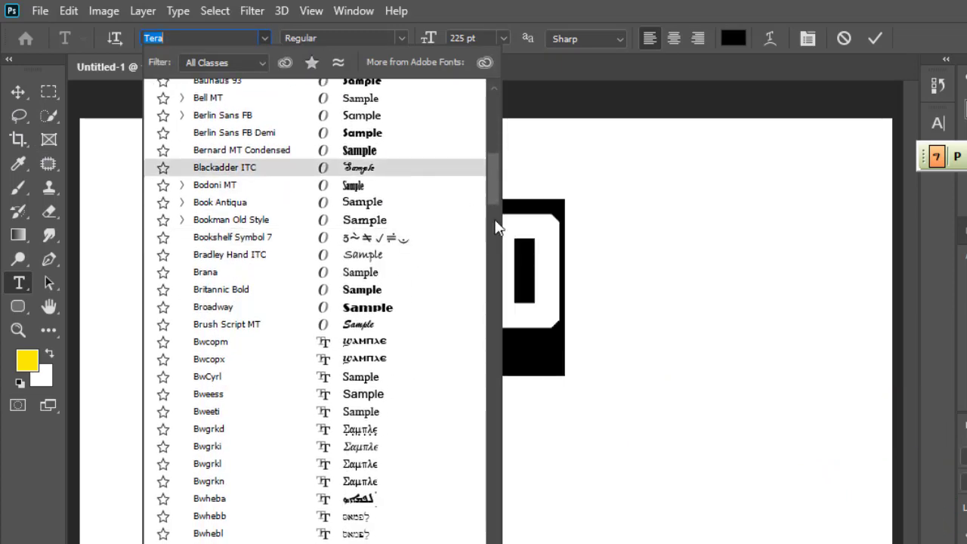
{"action": "scroll", "coordinate": [484, 464], "scroll_direction": "down", "scroll_amount": 4}
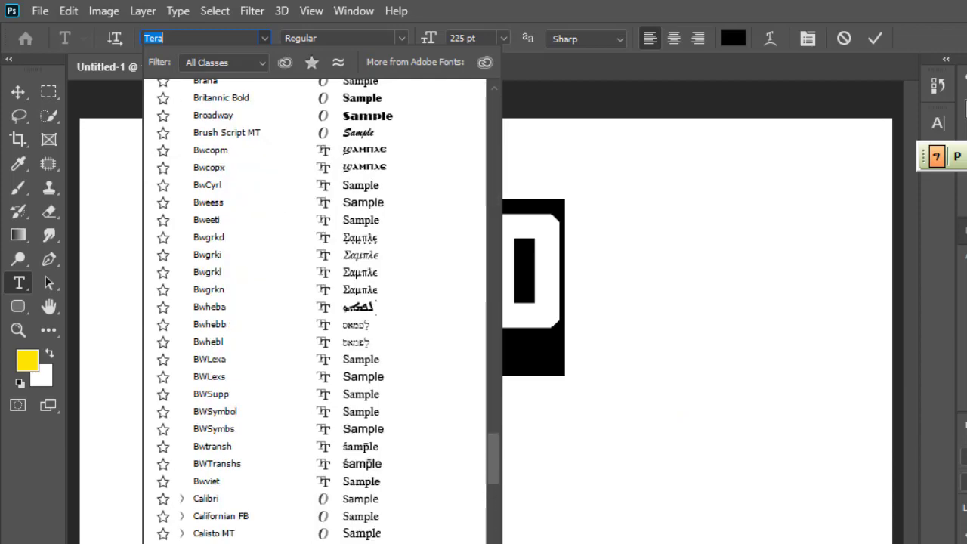
{"action": "scroll", "coordinate": [464, 529], "scroll_direction": "down", "scroll_amount": 15}
{"action": "scroll", "coordinate": [371, 408], "scroll_direction": "down", "scroll_amount": 10}
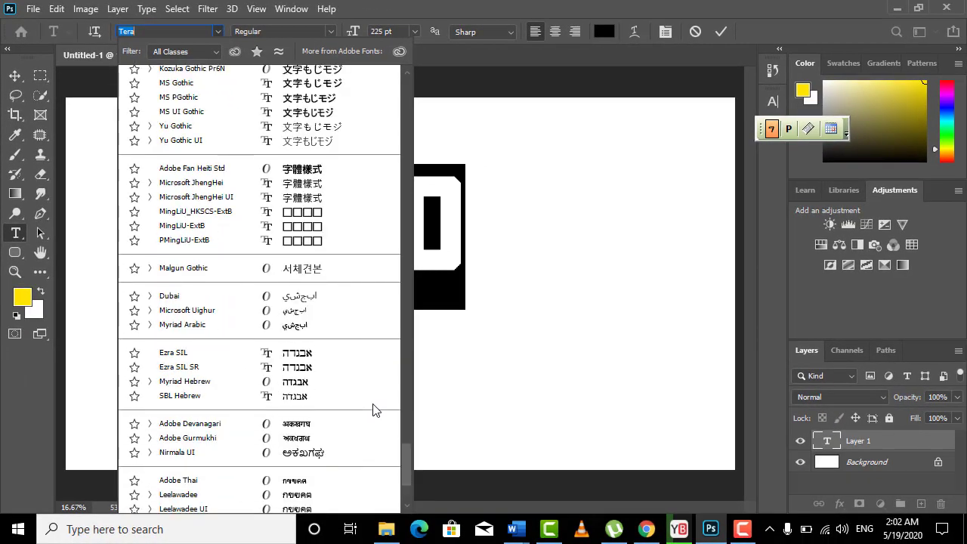
{"action": "scroll", "coordinate": [368, 393], "scroll_direction": "down", "scroll_amount": 2}
{"action": "scroll", "coordinate": [367, 385], "scroll_direction": "down", "scroll_amount": 2}
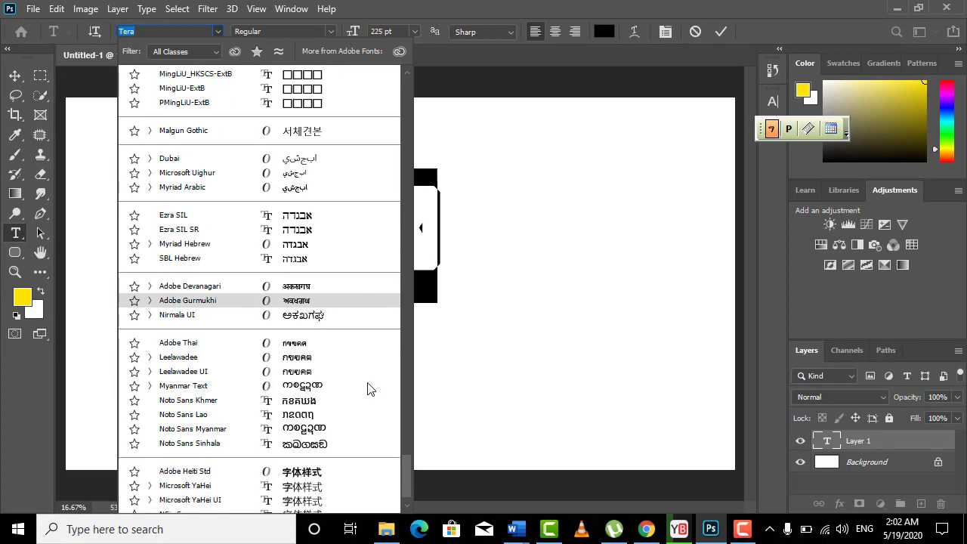
{"action": "scroll", "coordinate": [367, 385], "scroll_direction": "up", "scroll_amount": 3}
{"action": "scroll", "coordinate": [368, 363], "scroll_direction": "up", "scroll_amount": 3}
{"action": "scroll", "coordinate": [367, 355], "scroll_direction": "up", "scroll_amount": 3}
{"action": "scroll", "coordinate": [367, 355], "scroll_direction": "up", "scroll_amount": 1}
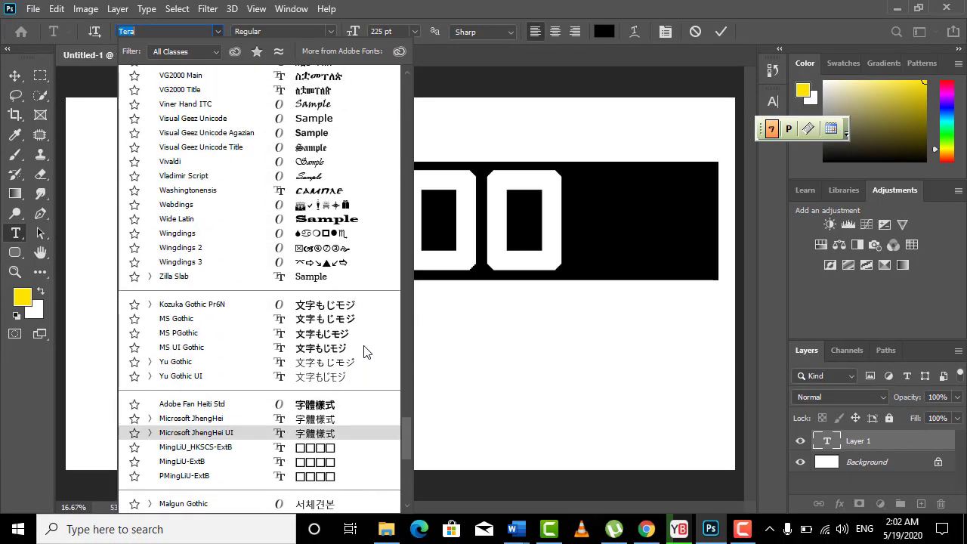
{"action": "scroll", "coordinate": [366, 351], "scroll_direction": "up", "scroll_amount": 2}
{"action": "scroll", "coordinate": [364, 351], "scroll_direction": "up", "scroll_amount": 1}
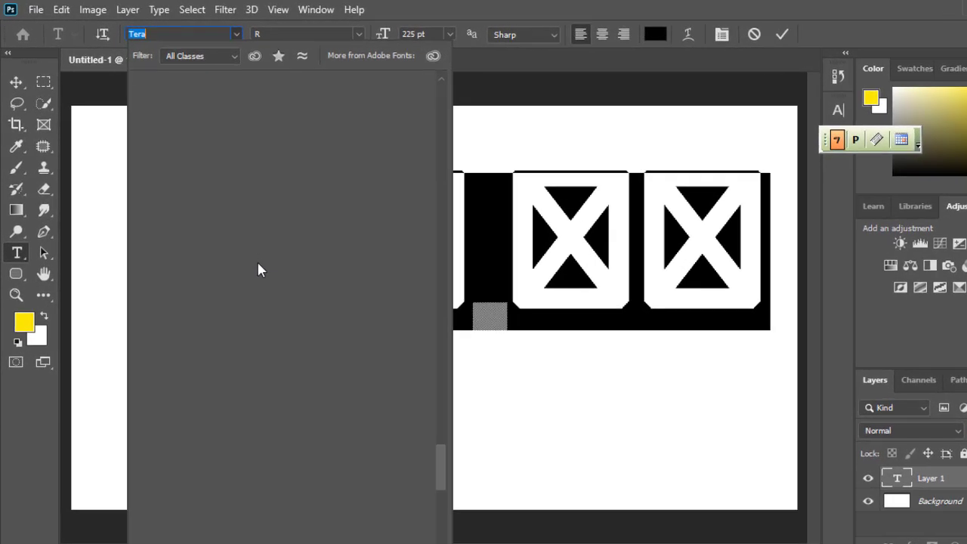
{"action": "scroll", "coordinate": [257, 264], "scroll_direction": "up", "scroll_amount": 2}
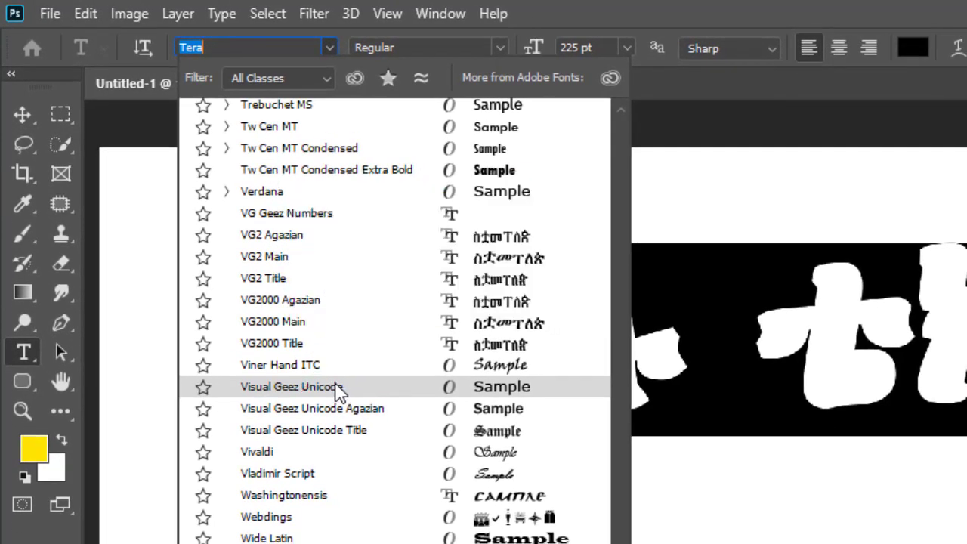
{"action": "left_click", "coordinate": [338, 393]}
{"action": "left_click", "coordinate": [25, 103]}
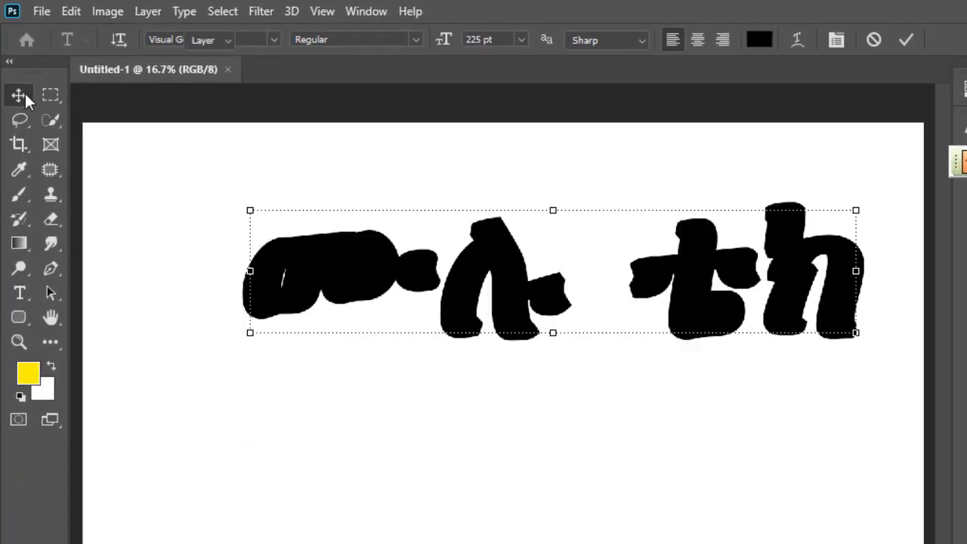
{"action": "left_click_drag", "start_coordinate": [515, 282], "coordinate": [467, 295]}
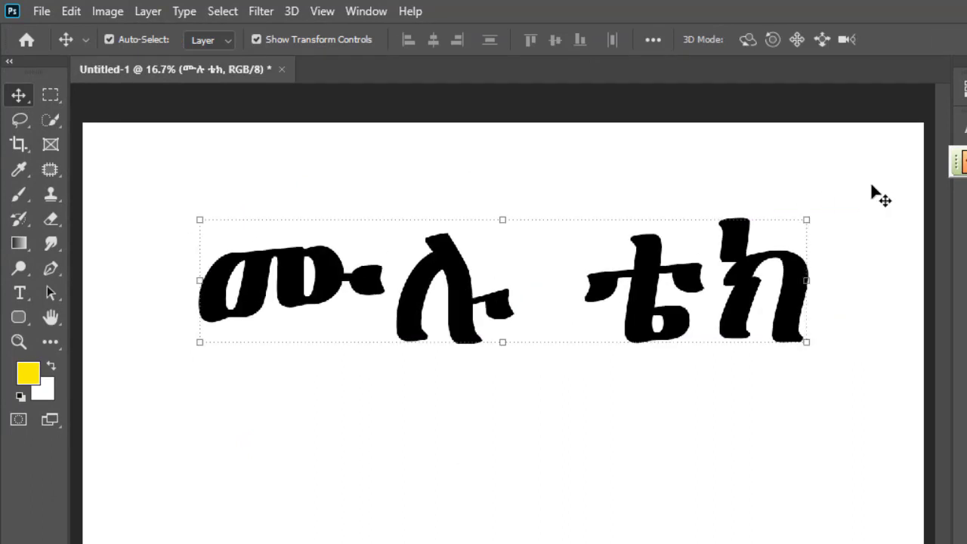
Reselect the text, browse the font list, and move it to the right-centre of the canvas.
{"action": "double_click", "coordinate": [721, 281]}
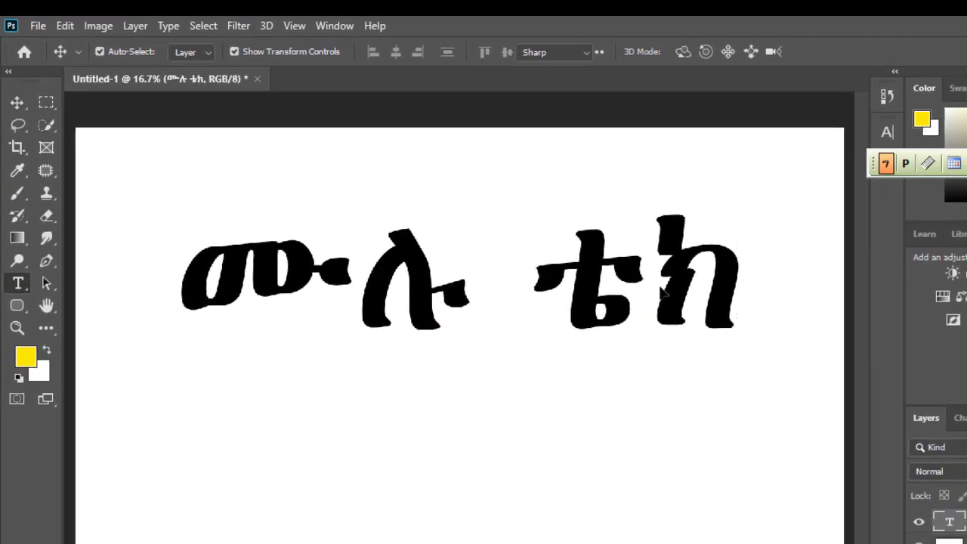
{"action": "left_click", "coordinate": [250, 52]}
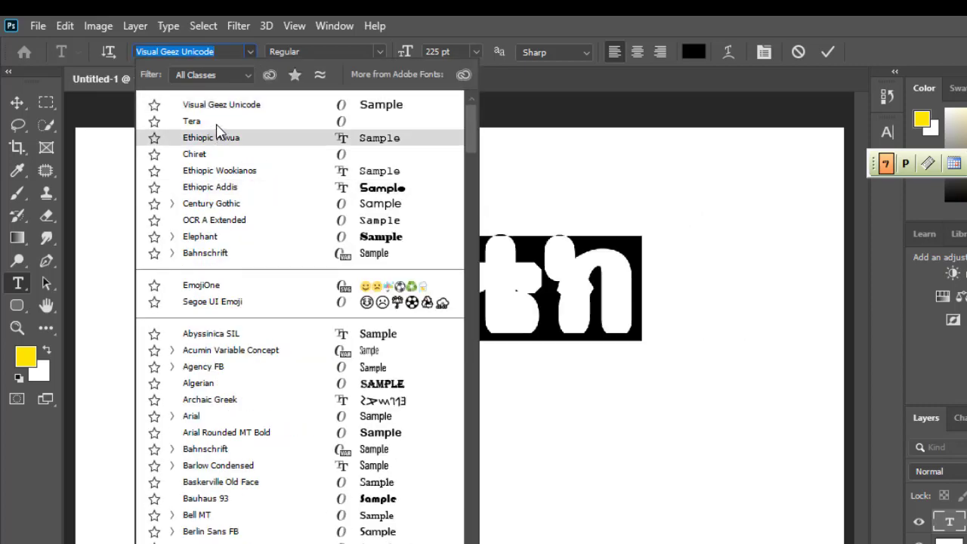
{"action": "scroll", "coordinate": [273, 304], "scroll_direction": "down", "scroll_amount": 3}
{"action": "scroll", "coordinate": [274, 327], "scroll_direction": "down", "scroll_amount": 5}
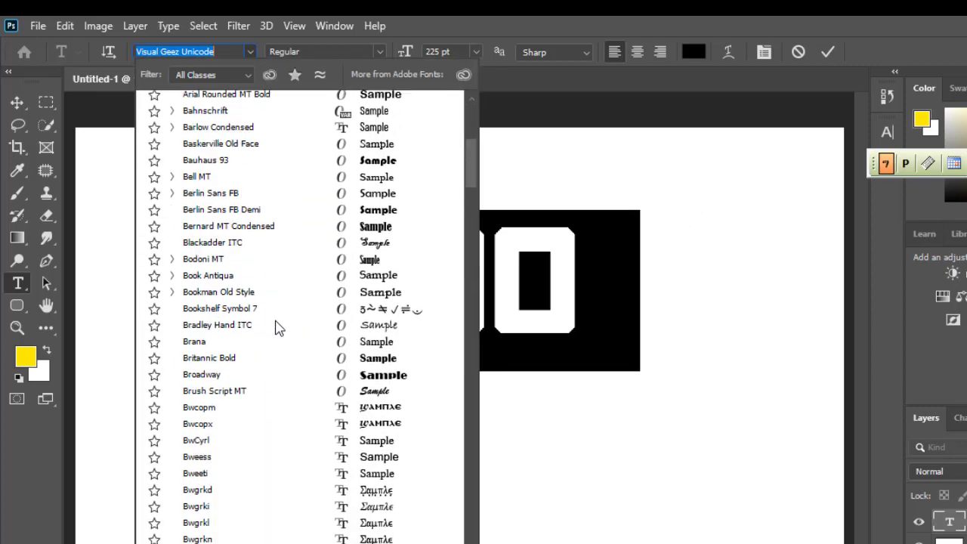
{"action": "scroll", "coordinate": [274, 328], "scroll_direction": "down", "scroll_amount": 5}
{"action": "scroll", "coordinate": [277, 327], "scroll_direction": "down", "scroll_amount": 3}
{"action": "scroll", "coordinate": [277, 326], "scroll_direction": "down", "scroll_amount": 2}
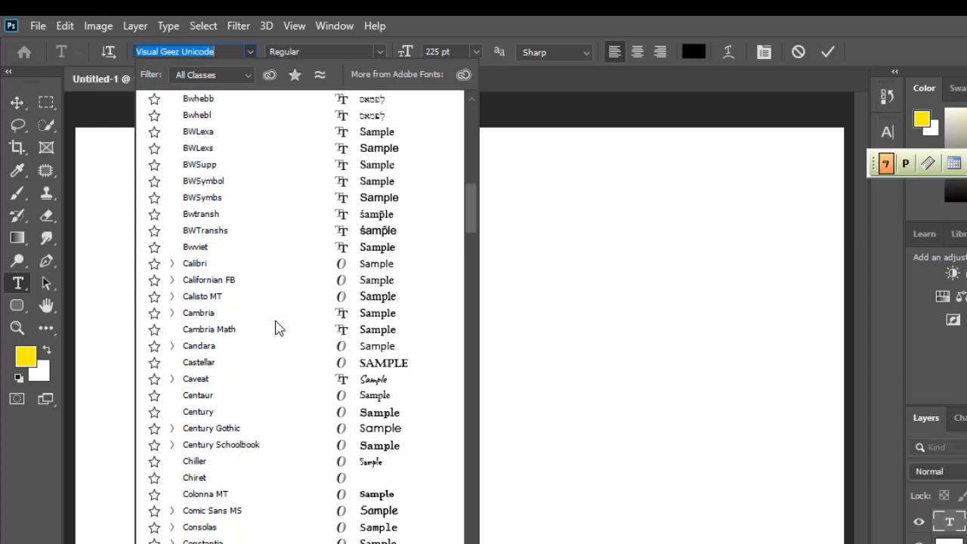
{"action": "scroll", "coordinate": [276, 327], "scroll_direction": "down", "scroll_amount": 5}
{"action": "scroll", "coordinate": [277, 329], "scroll_direction": "down", "scroll_amount": 3}
{"action": "scroll", "coordinate": [277, 330], "scroll_direction": "down", "scroll_amount": 2}
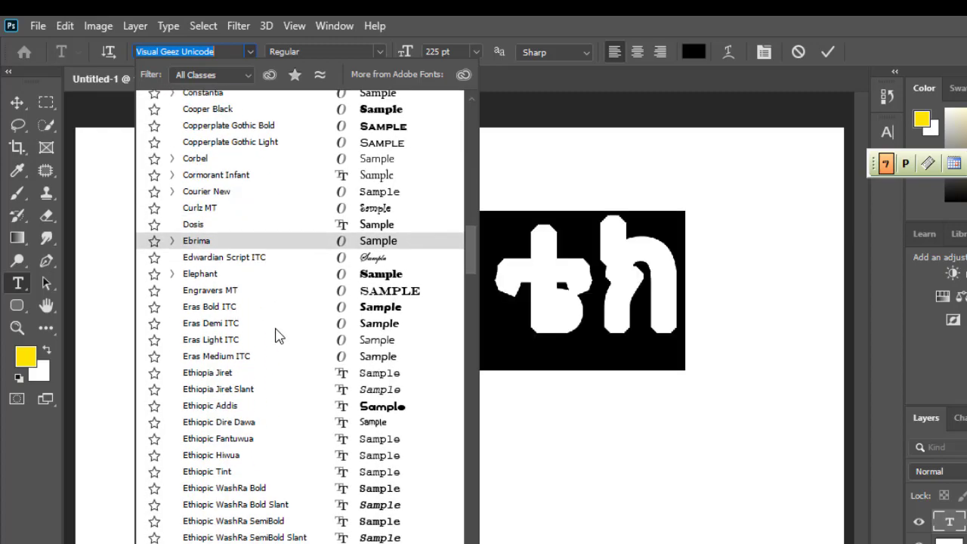
{"action": "scroll", "coordinate": [276, 339], "scroll_direction": "down", "scroll_amount": 3}
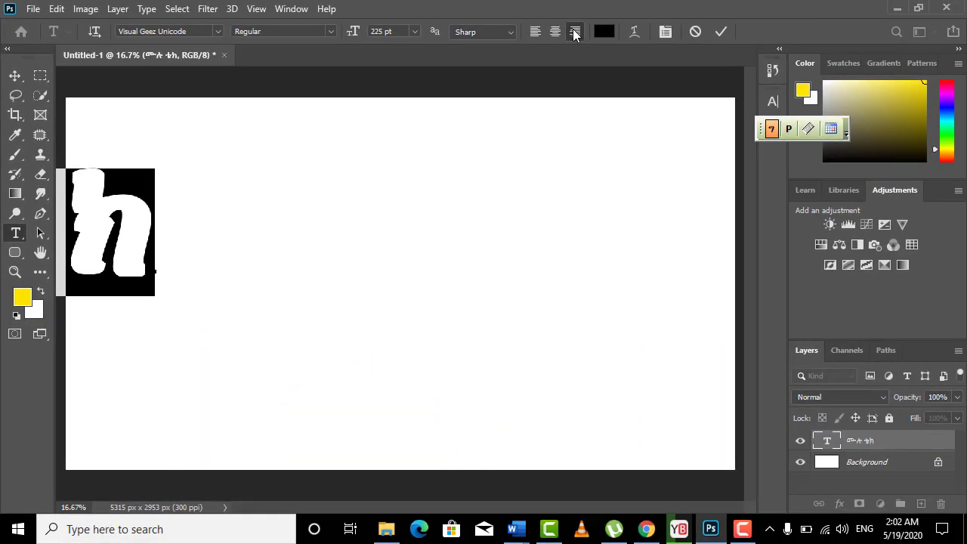
{"action": "left_click_drag", "start_coordinate": [96, 353], "coordinate": [668, 365]}
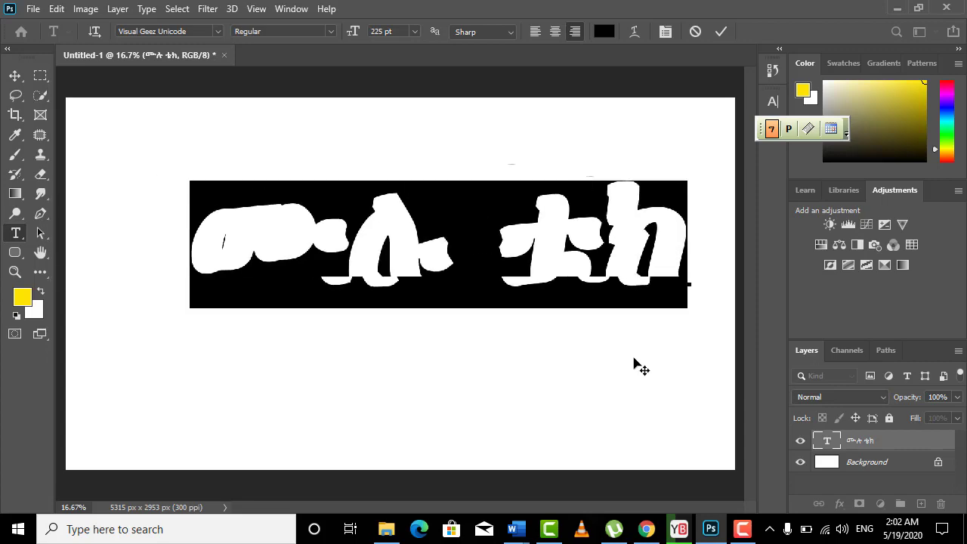
Set the font to Ethiopic Dire Dawa, commit it, and nudge the text slightly up-left.
{"action": "left_click", "coordinate": [218, 31]}
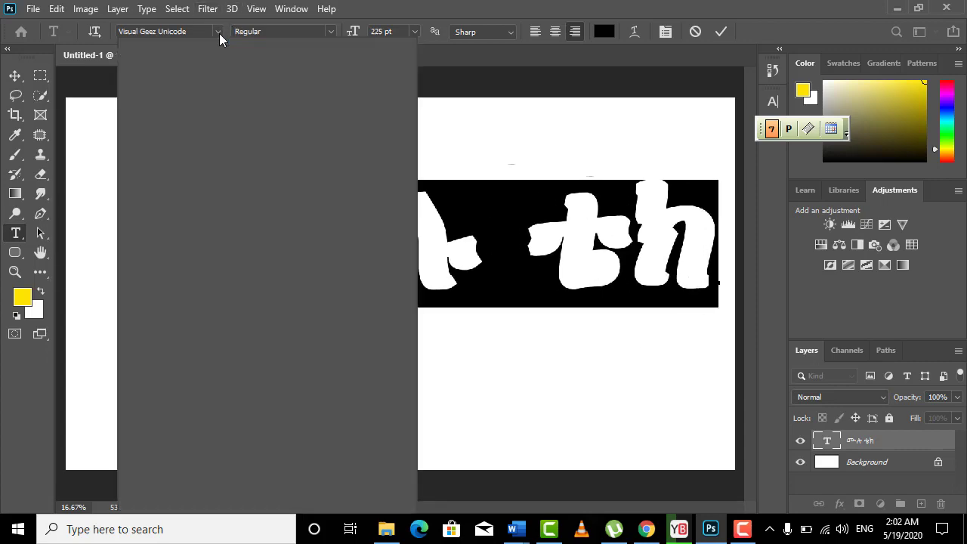
{"action": "scroll", "coordinate": [286, 344], "scroll_direction": "down", "scroll_amount": 1}
{"action": "scroll", "coordinate": [286, 344], "scroll_direction": "down", "scroll_amount": 5}
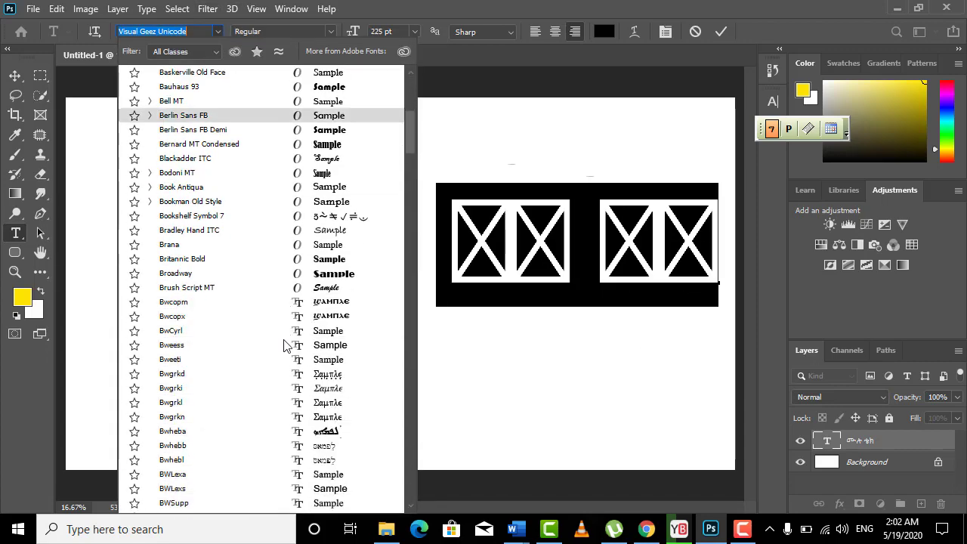
{"action": "scroll", "coordinate": [286, 343], "scroll_direction": "down", "scroll_amount": 5}
{"action": "scroll", "coordinate": [286, 344], "scroll_direction": "down", "scroll_amount": 2}
{"action": "scroll", "coordinate": [286, 344], "scroll_direction": "down", "scroll_amount": 1}
{"action": "scroll", "coordinate": [285, 344], "scroll_direction": "down", "scroll_amount": 5}
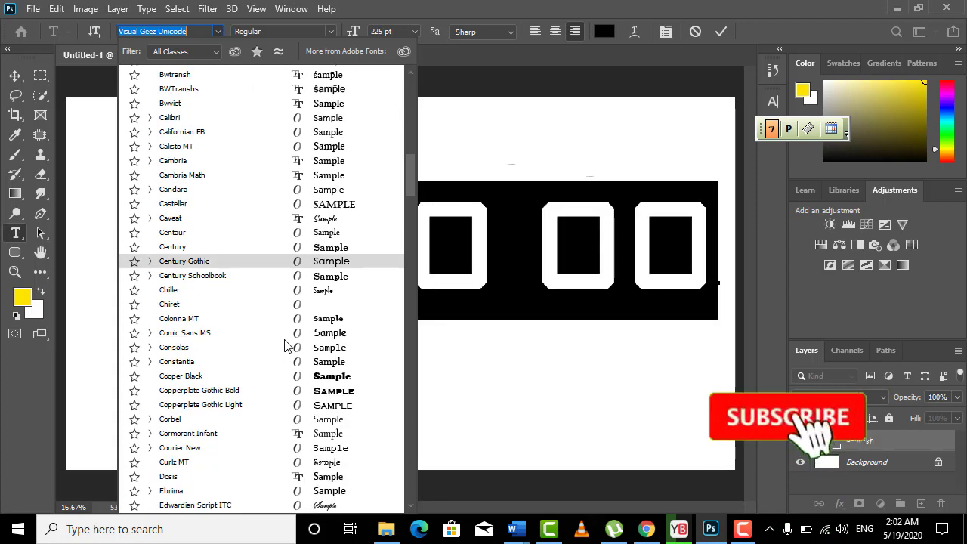
{"action": "scroll", "coordinate": [286, 344], "scroll_direction": "down", "scroll_amount": 5}
{"action": "scroll", "coordinate": [286, 343], "scroll_direction": "down", "scroll_amount": 3}
{"action": "scroll", "coordinate": [286, 344], "scroll_direction": "down", "scroll_amount": 7}
{"action": "scroll", "coordinate": [285, 344], "scroll_direction": "down", "scroll_amount": 4}
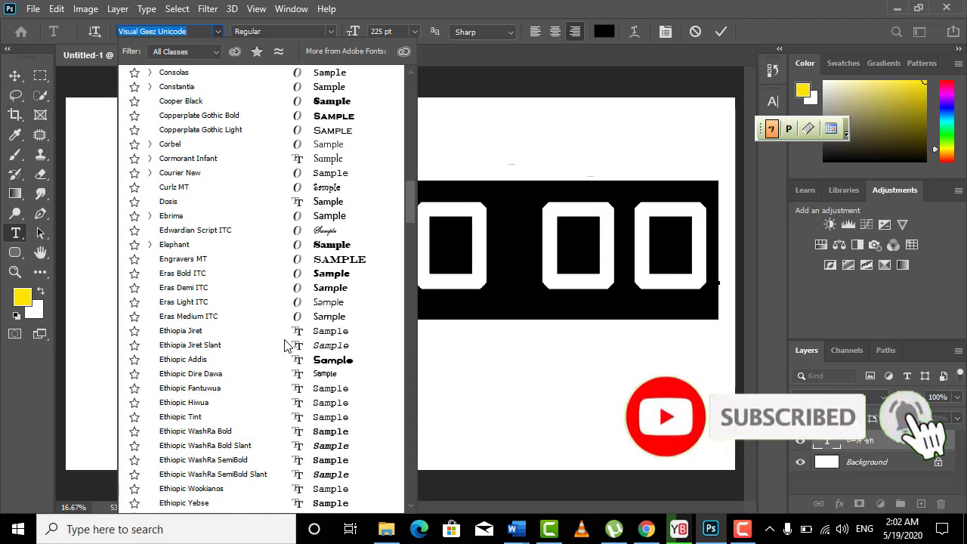
{"action": "scroll", "coordinate": [285, 344], "scroll_direction": "down", "scroll_amount": 4}
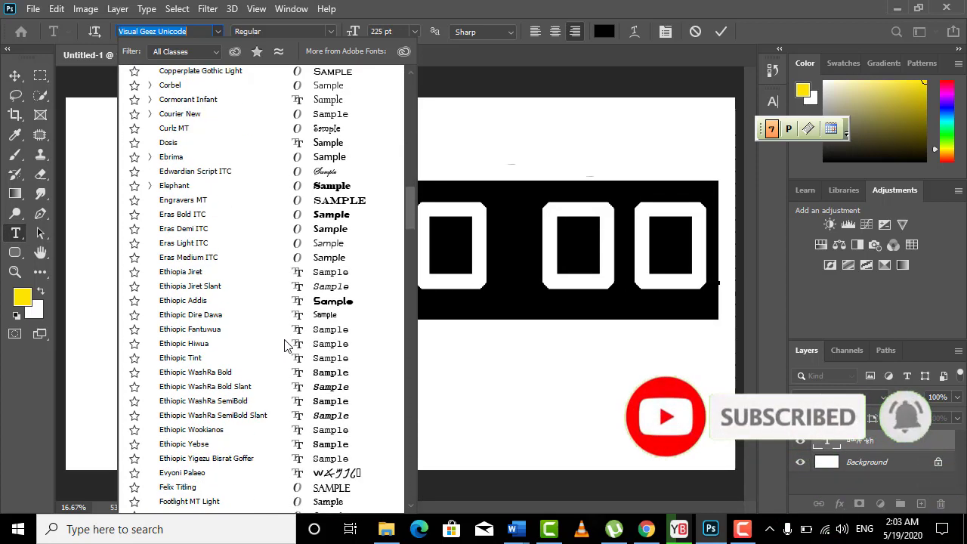
{"action": "left_click", "coordinate": [206, 315]}
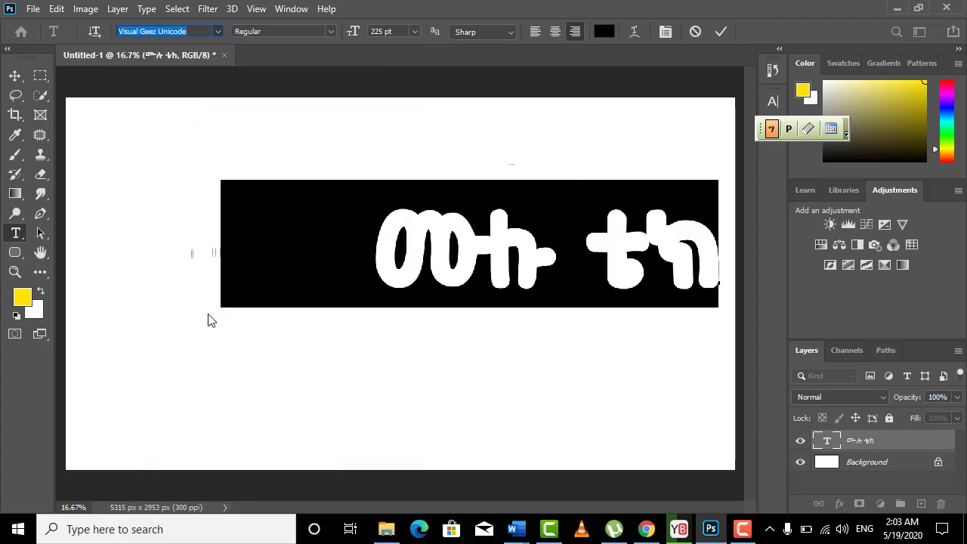
{"action": "left_click", "coordinate": [17, 75]}
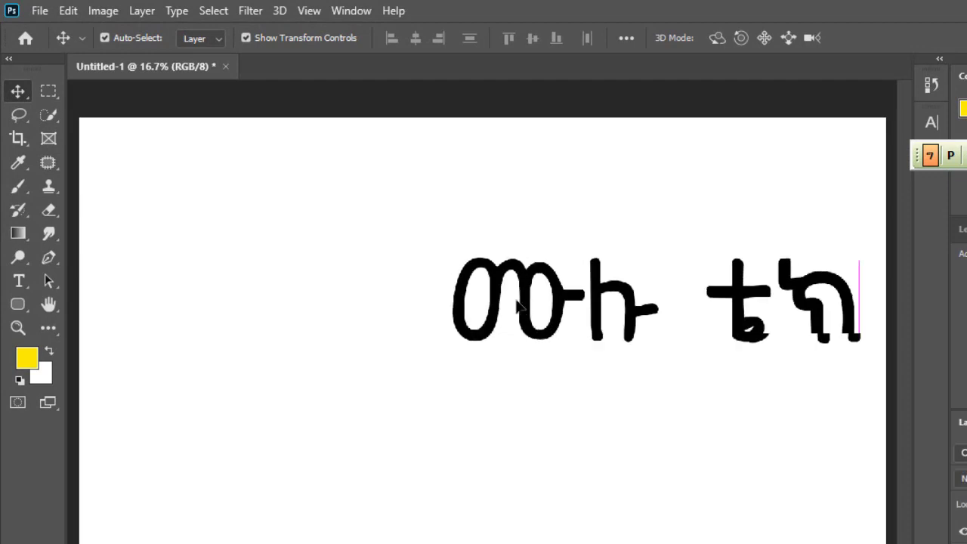
{"action": "left_click_drag", "start_coordinate": [518, 303], "coordinate": [496, 288]}
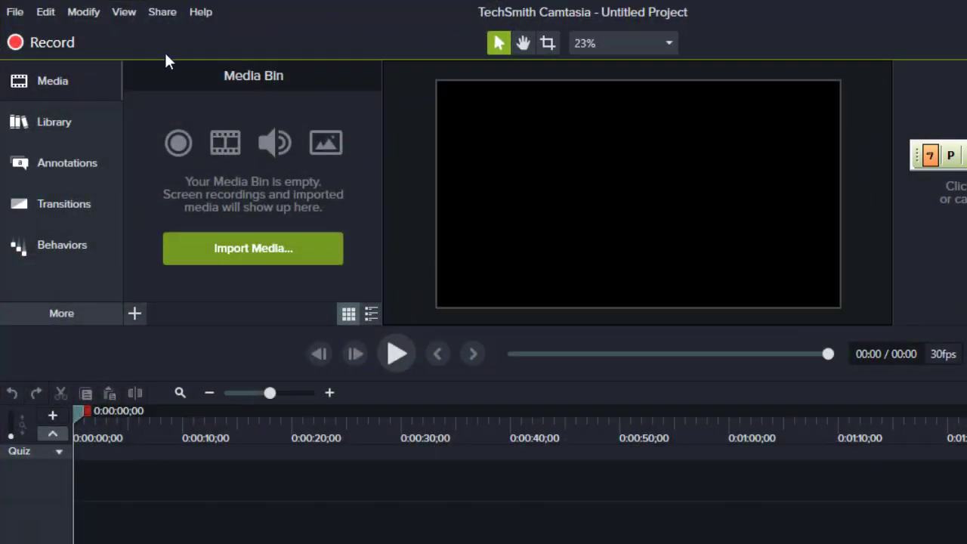
Place a white text-rectangle callout and stretch it to fill the whole canvas.
{"action": "left_click", "coordinate": [39, 164]}
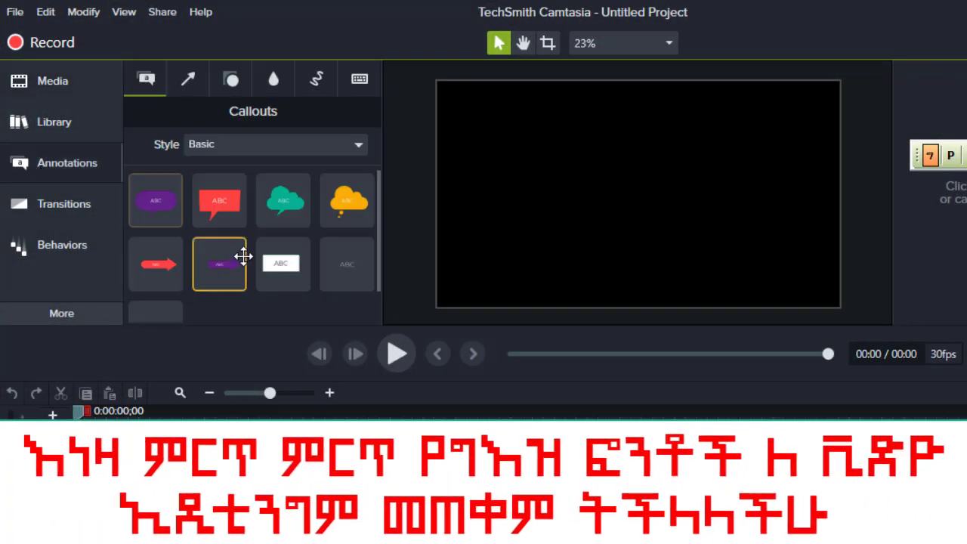
{"action": "left_click_drag", "start_coordinate": [276, 264], "coordinate": [638, 194]}
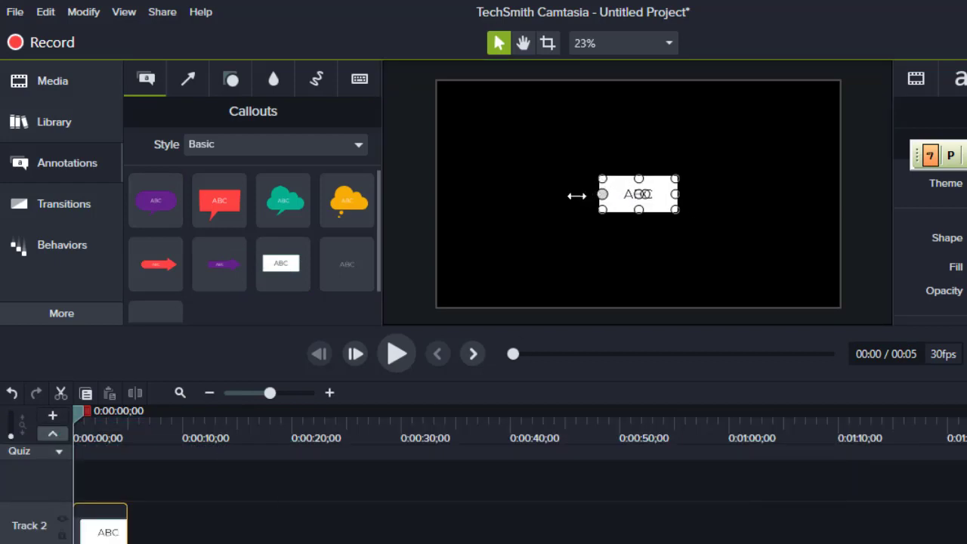
{"action": "left_click_drag", "start_coordinate": [601, 195], "coordinate": [438, 194]}
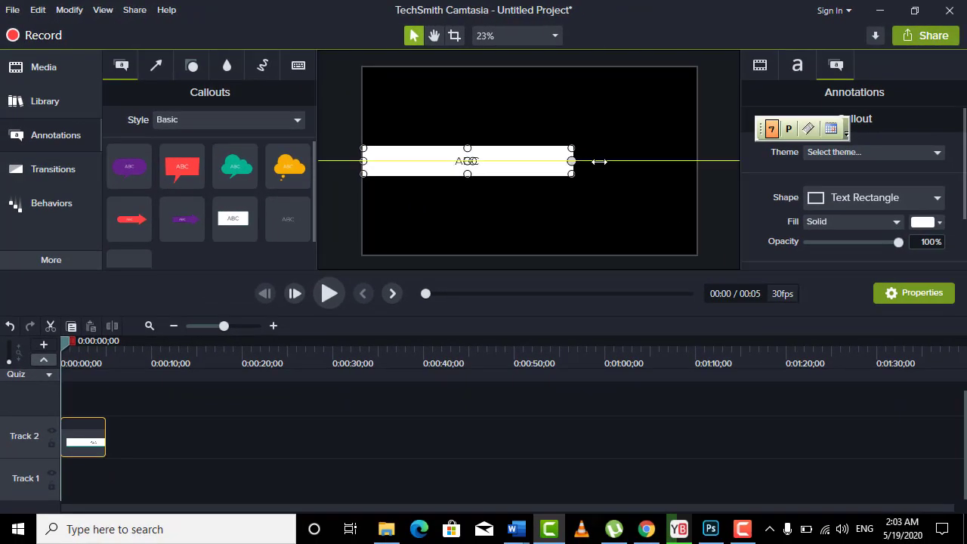
{"action": "left_click_drag", "start_coordinate": [557, 157], "coordinate": [696, 157]}
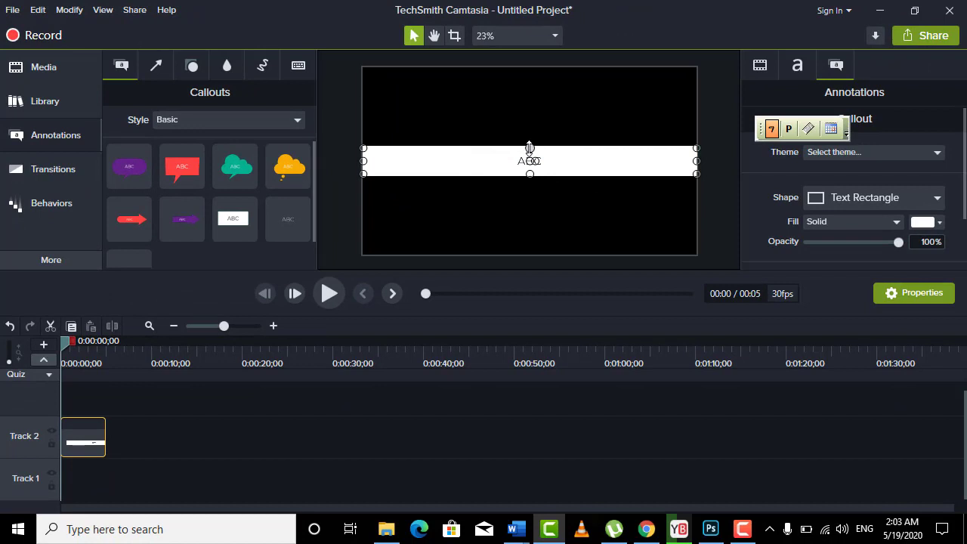
{"action": "left_click_drag", "start_coordinate": [529, 148], "coordinate": [530, 66]}
{"action": "mouse_move", "coordinate": [530, 173]}
{"action": "left_mouse_down"}
{"action": "mouse_move", "coordinate": [540, 238]}
{"action": "mouse_move", "coordinate": [533, 264]}
{"action": "left_mouse_up"}
Set the callout text size to 256 and type ሙሉ ቴክ with the Amharic keyboard.
{"action": "left_click", "coordinate": [498, 166]}
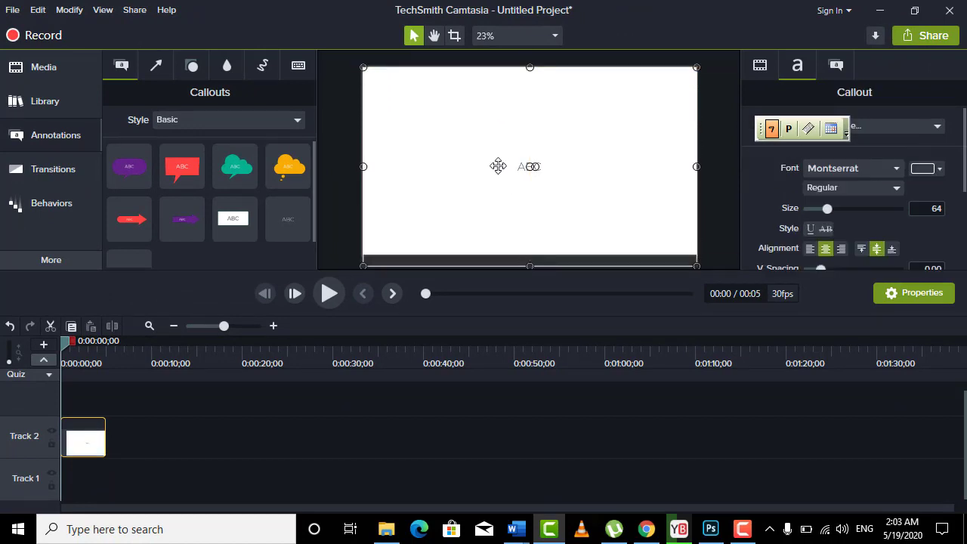
{"action": "left_click_drag", "start_coordinate": [829, 208], "coordinate": [897, 209]}
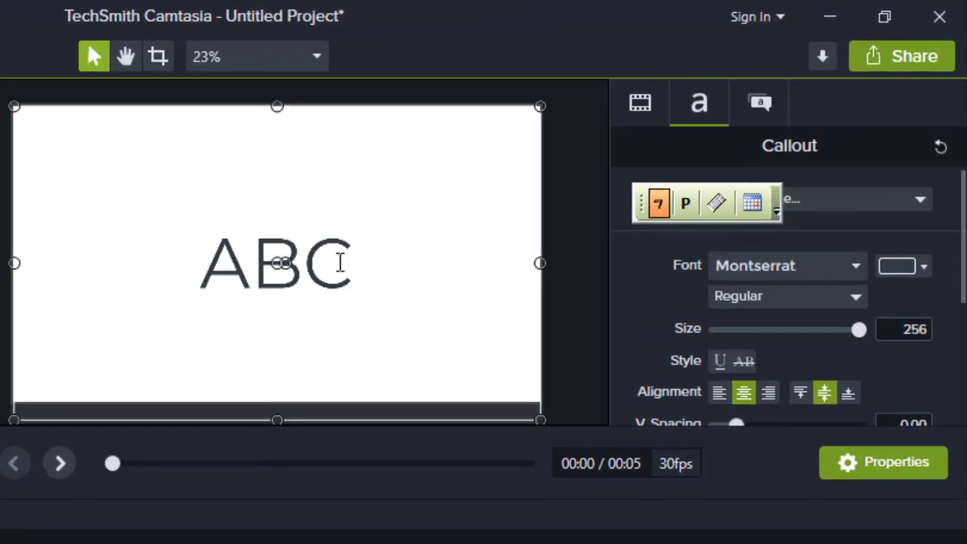
{"action": "key", "text": "e"}
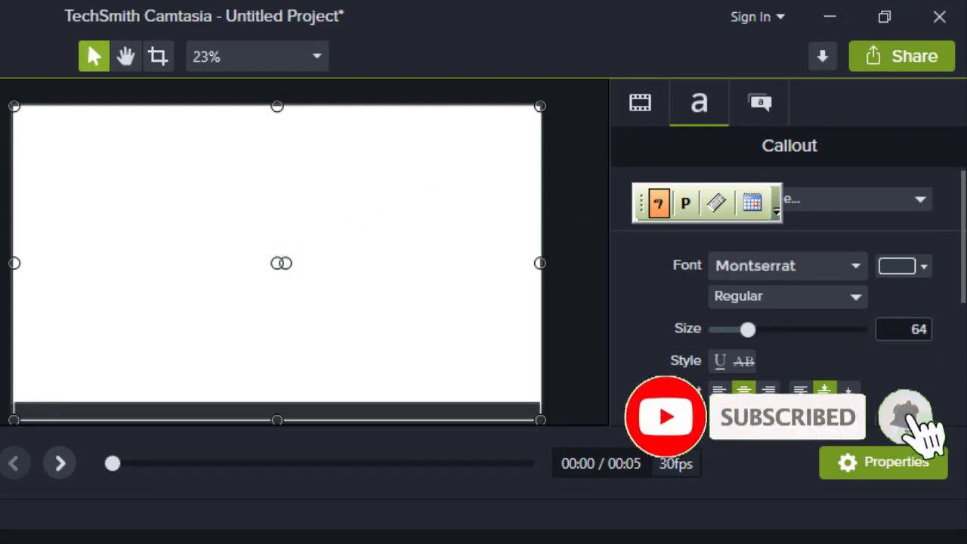
{"action": "type", "text": "ulu"}
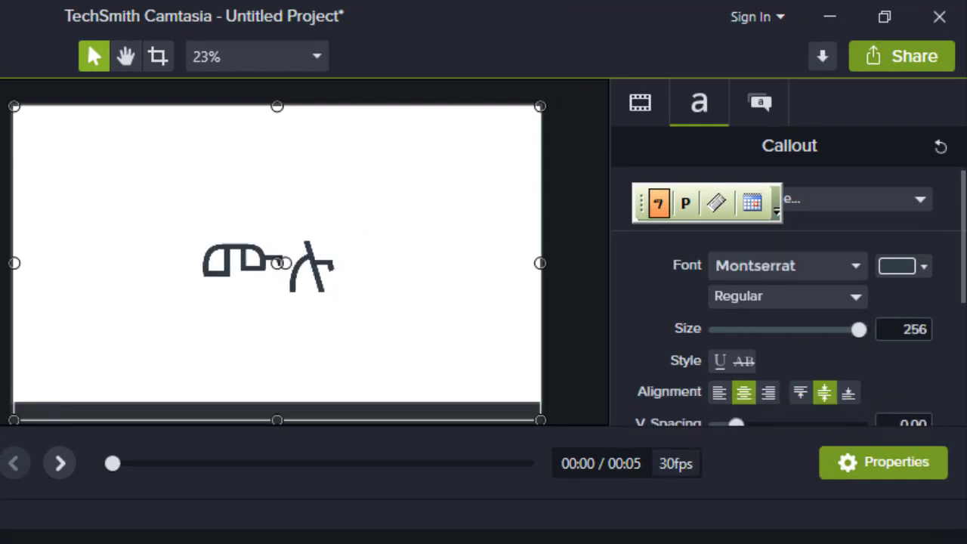
{"action": "type", "text": " tek"}
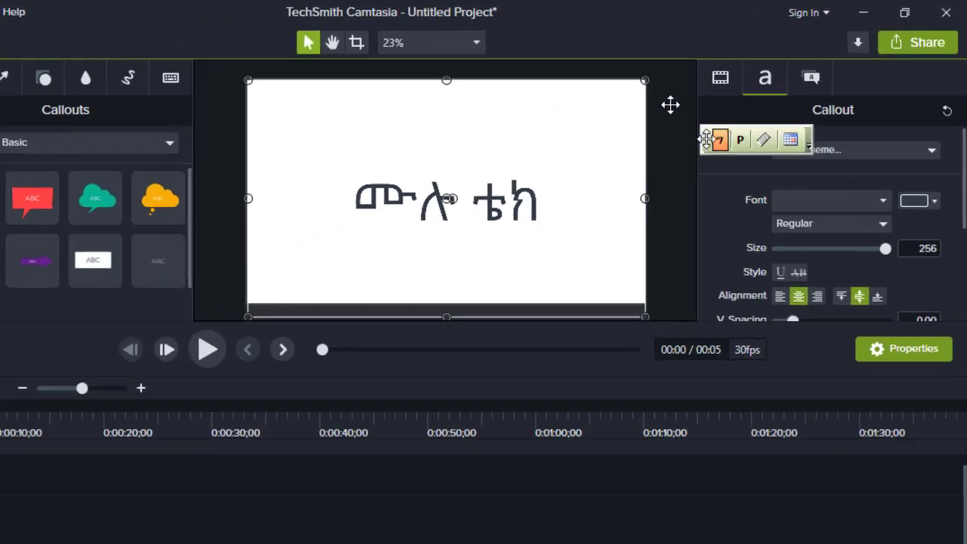
Change the callout font to Chiret.
{"action": "left_click_drag", "start_coordinate": [760, 128], "coordinate": [661, 33]}
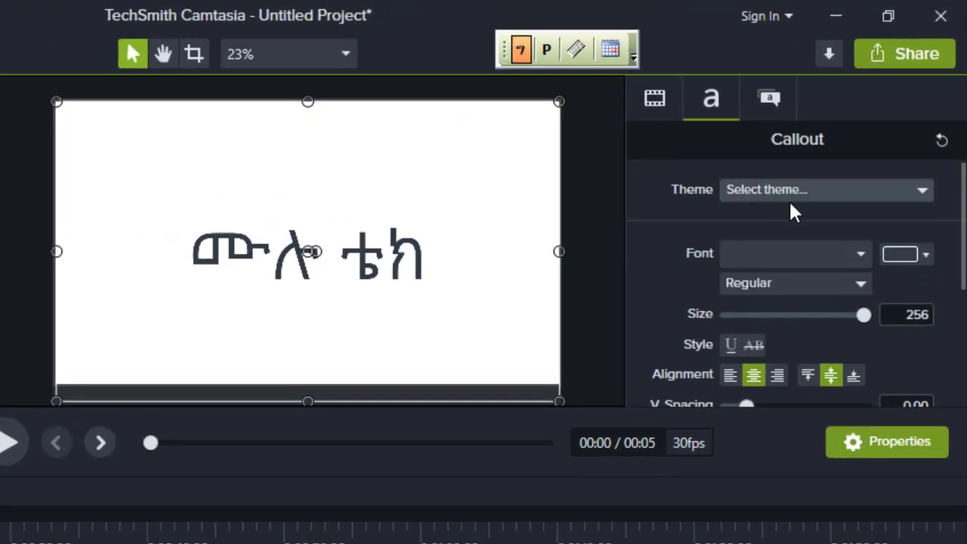
{"action": "left_click", "coordinate": [784, 257]}
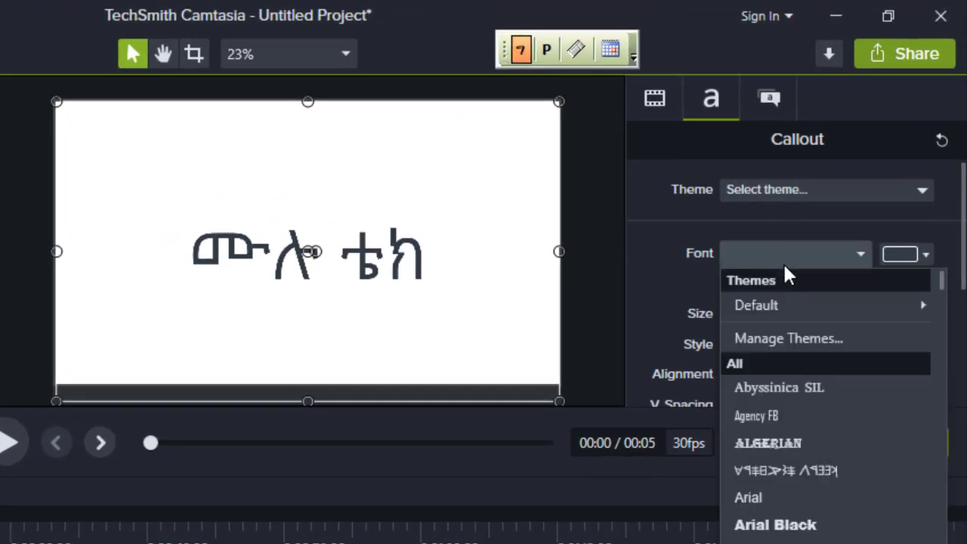
{"action": "scroll", "coordinate": [801, 355], "scroll_direction": "down", "scroll_amount": 10}
{"action": "scroll", "coordinate": [803, 442], "scroll_direction": "down", "scroll_amount": 3}
{"action": "scroll", "coordinate": [805, 460], "scroll_direction": "down", "scroll_amount": 5}
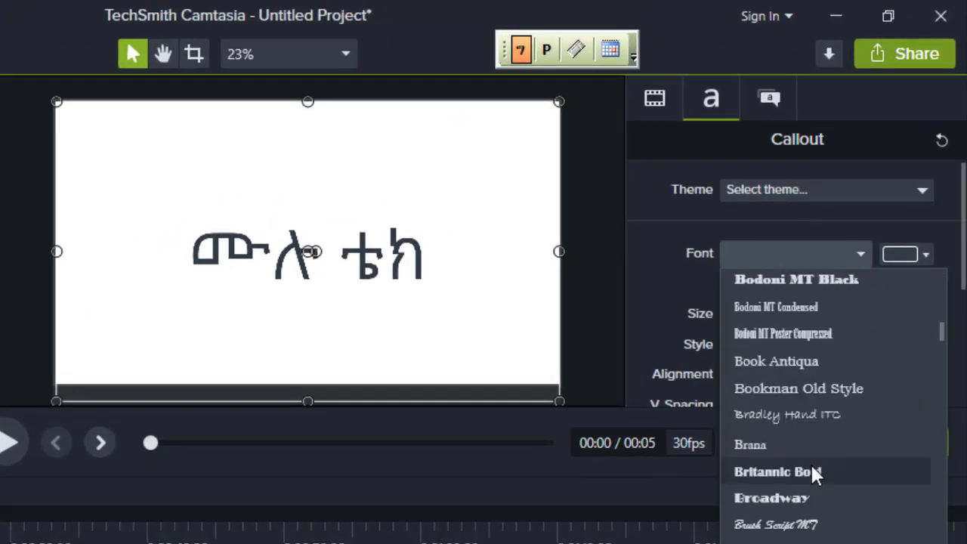
{"action": "scroll", "coordinate": [813, 469], "scroll_direction": "down", "scroll_amount": 3}
{"action": "scroll", "coordinate": [816, 472], "scroll_direction": "down", "scroll_amount": 5}
{"action": "scroll", "coordinate": [816, 471], "scroll_direction": "down", "scroll_amount": 2}
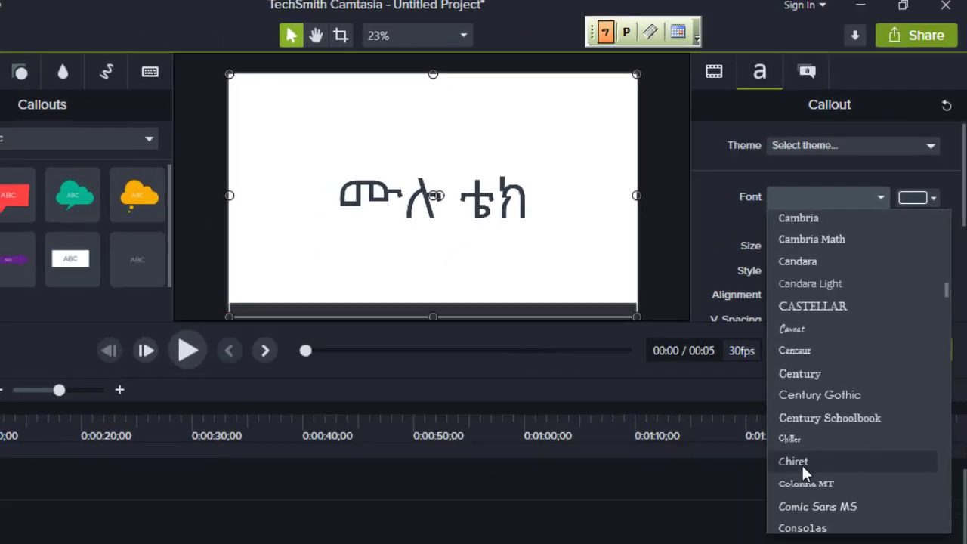
{"action": "left_click", "coordinate": [766, 519]}
Switch the callout font to Visual Geez Unicode and browse the font list again.
{"action": "left_click", "coordinate": [824, 197]}
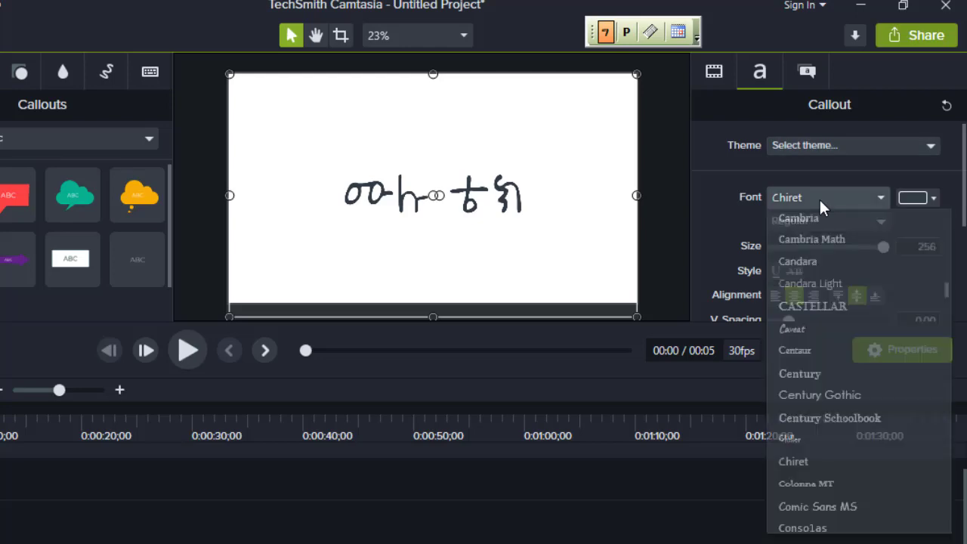
{"action": "left_click_drag", "start_coordinate": [946, 299], "coordinate": [943, 536]}
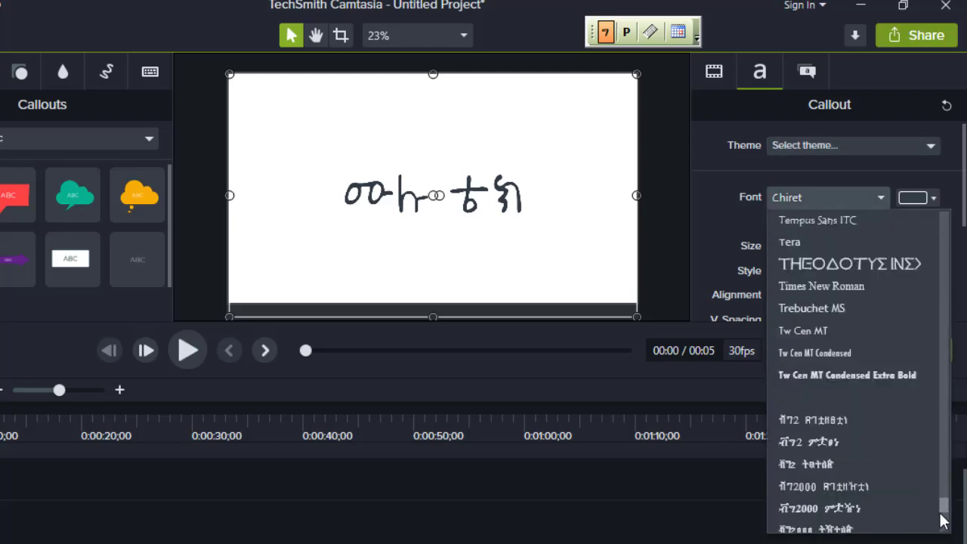
{"action": "scroll", "coordinate": [854, 373], "scroll_direction": "up", "scroll_amount": 2}
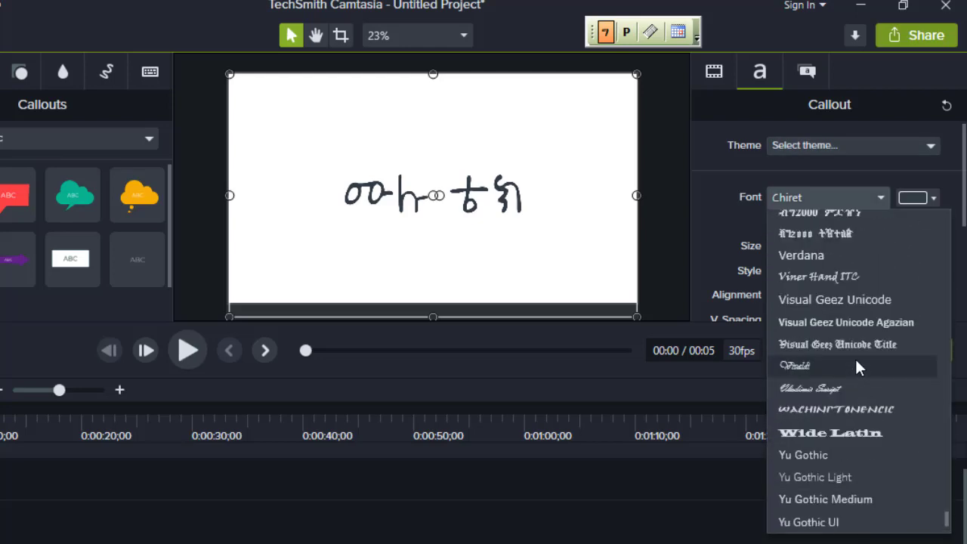
{"action": "left_click", "coordinate": [858, 301]}
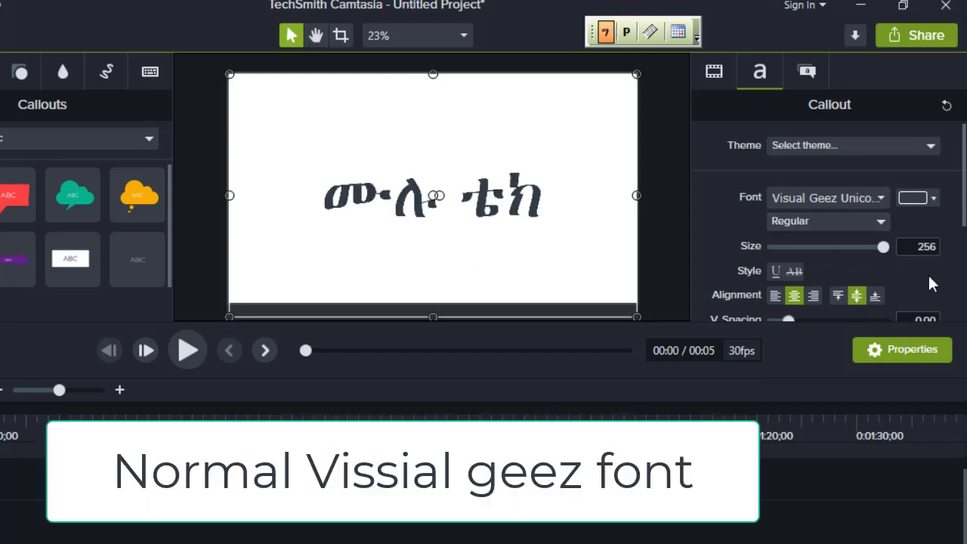
{"action": "left_click", "coordinate": [854, 202]}
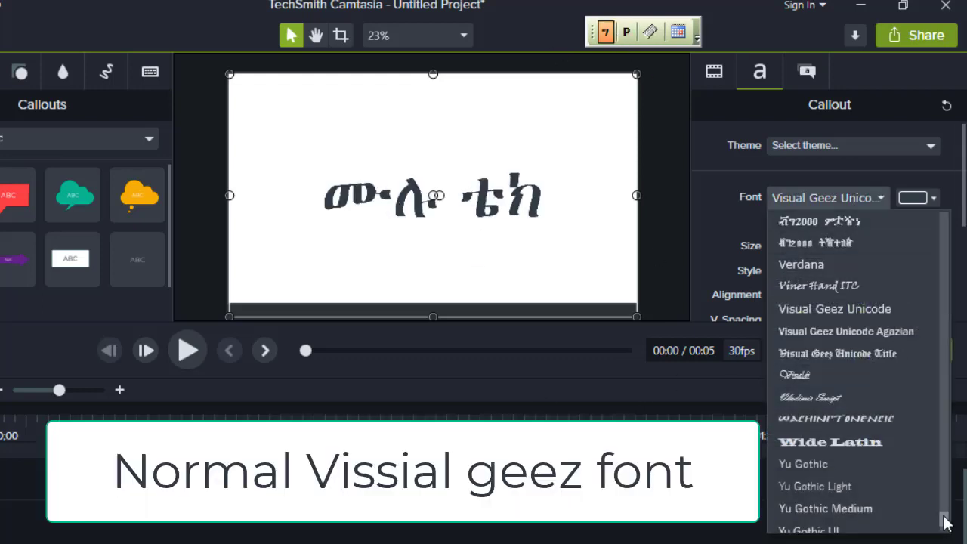
{"action": "left_click_drag", "start_coordinate": [947, 521], "coordinate": [949, 338]}
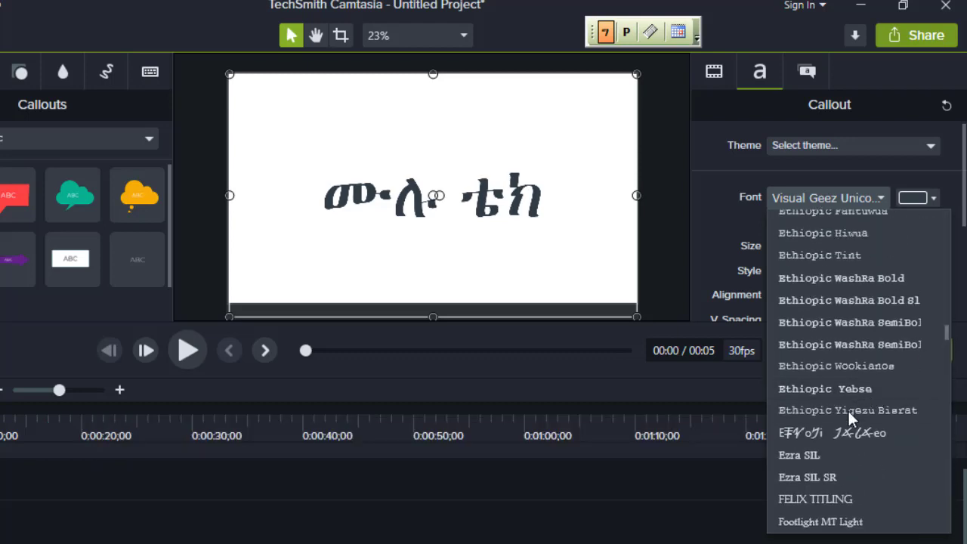
Apply Ethiopic Hiwua to the callout, then switch it to Ethiopia Jiret.
{"action": "left_click", "coordinate": [828, 233]}
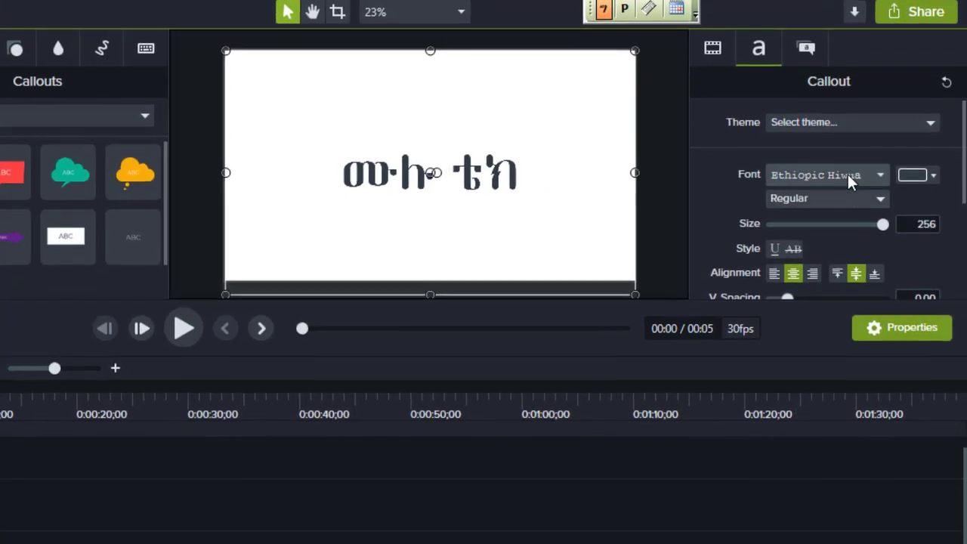
{"action": "left_click", "coordinate": [847, 172]}
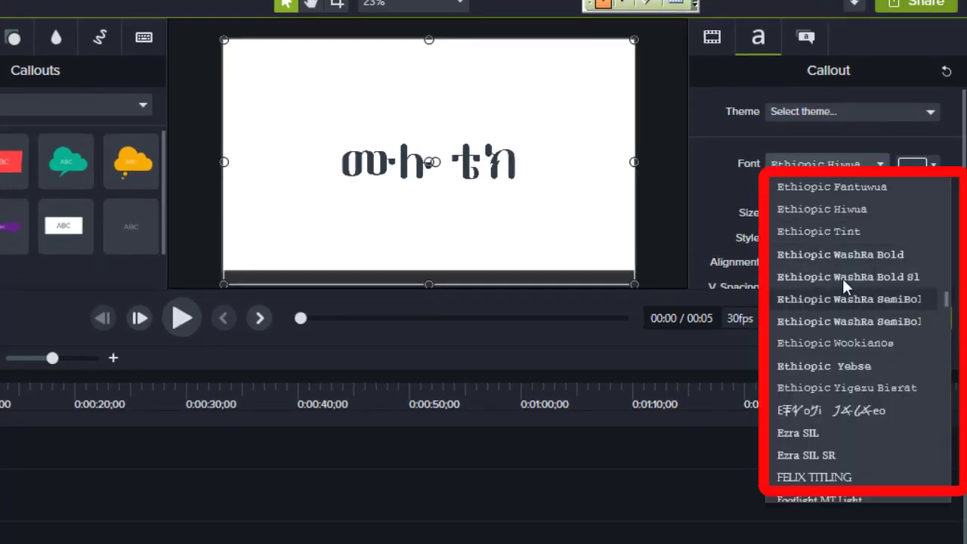
{"action": "scroll", "coordinate": [843, 257], "scroll_direction": "up", "scroll_amount": 1}
{"action": "scroll", "coordinate": [842, 248], "scroll_direction": "up", "scroll_amount": 2}
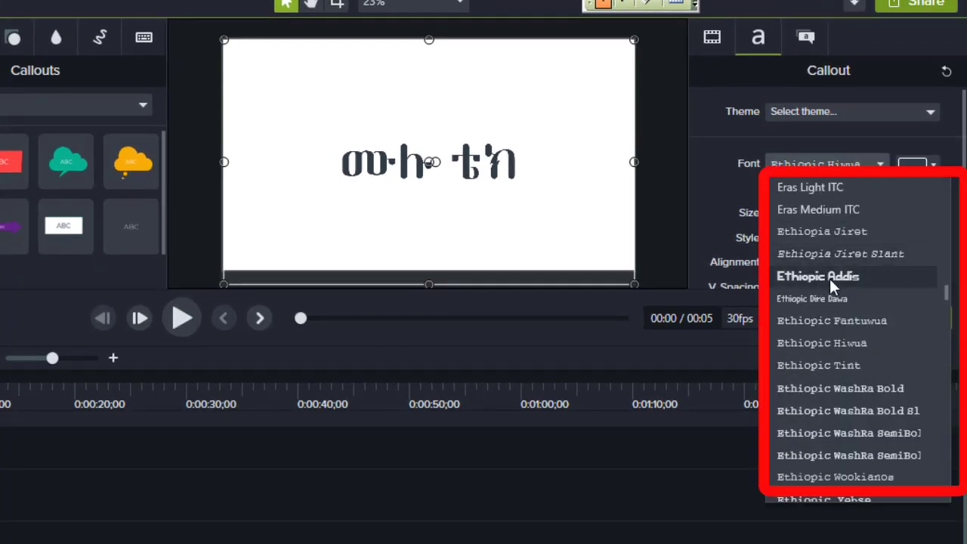
{"action": "scroll", "coordinate": [834, 282], "scroll_direction": "down", "scroll_amount": 1}
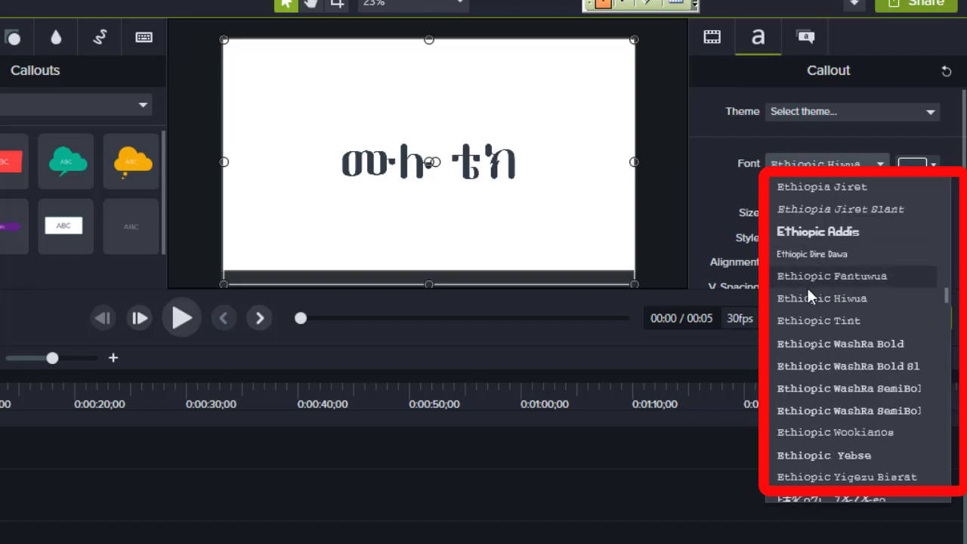
{"action": "scroll", "coordinate": [885, 457], "scroll_direction": "down", "scroll_amount": 1}
{"action": "scroll", "coordinate": [884, 446], "scroll_direction": "up", "scroll_amount": 1}
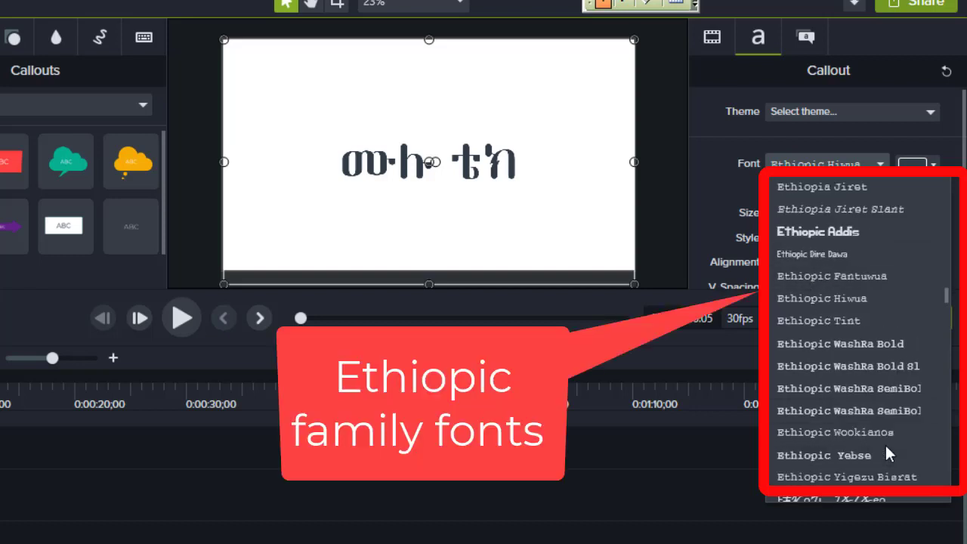
{"action": "left_click", "coordinate": [822, 189]}
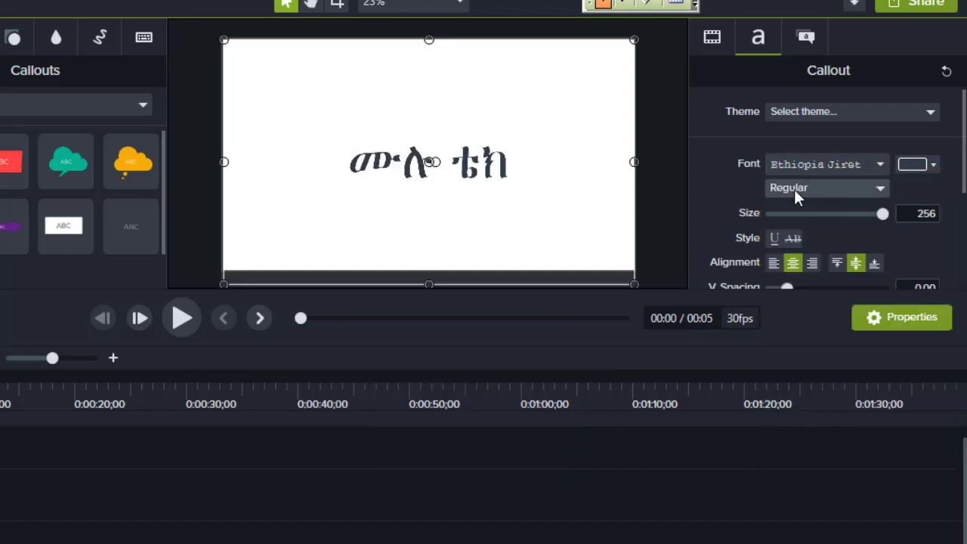
Try the callout in Ethiopia Jiret Slant, Ethiopic Addis and Ethiopic Dire Dawa.
{"action": "left_click", "coordinate": [826, 163]}
{"action": "left_click", "coordinate": [830, 210]}
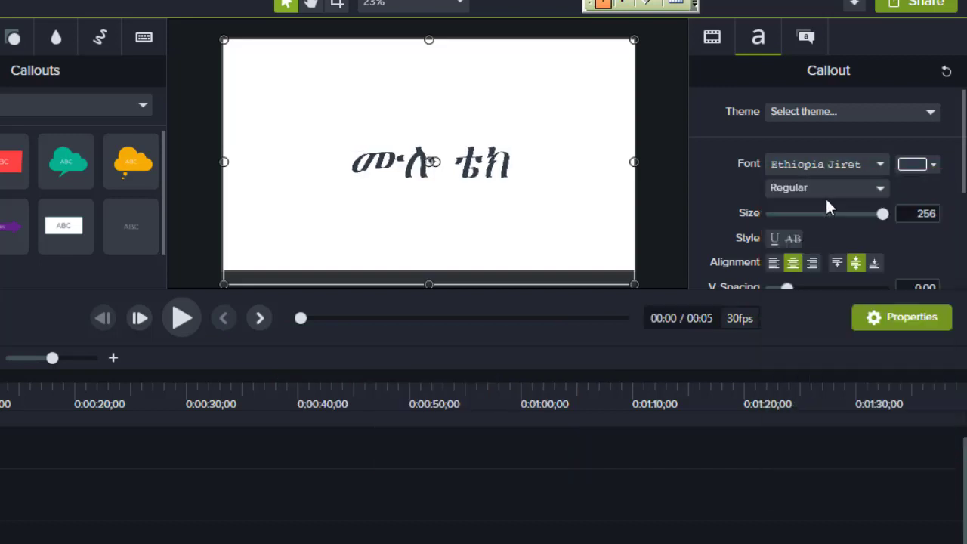
{"action": "left_click", "coordinate": [820, 172]}
{"action": "left_click", "coordinate": [836, 234]}
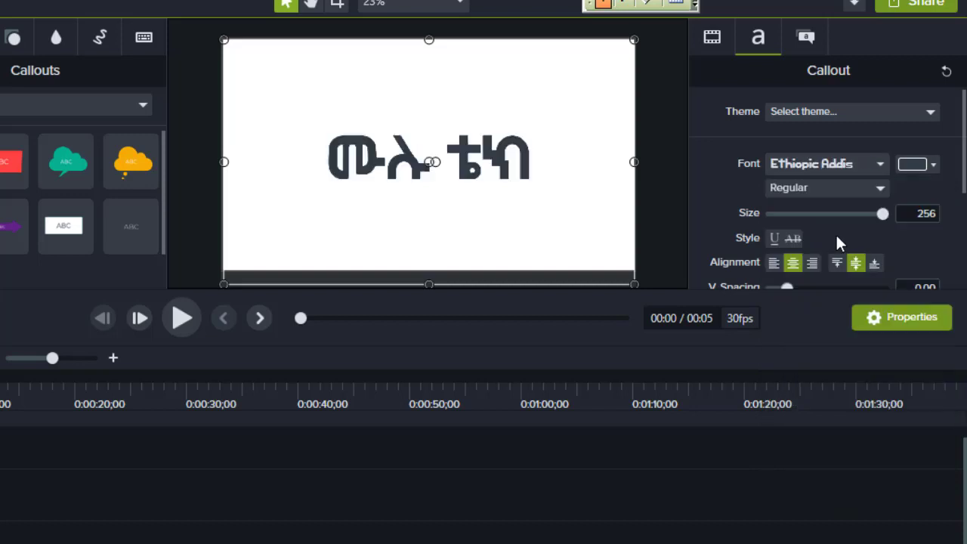
{"action": "left_click", "coordinate": [816, 166]}
{"action": "left_click", "coordinate": [828, 252]}
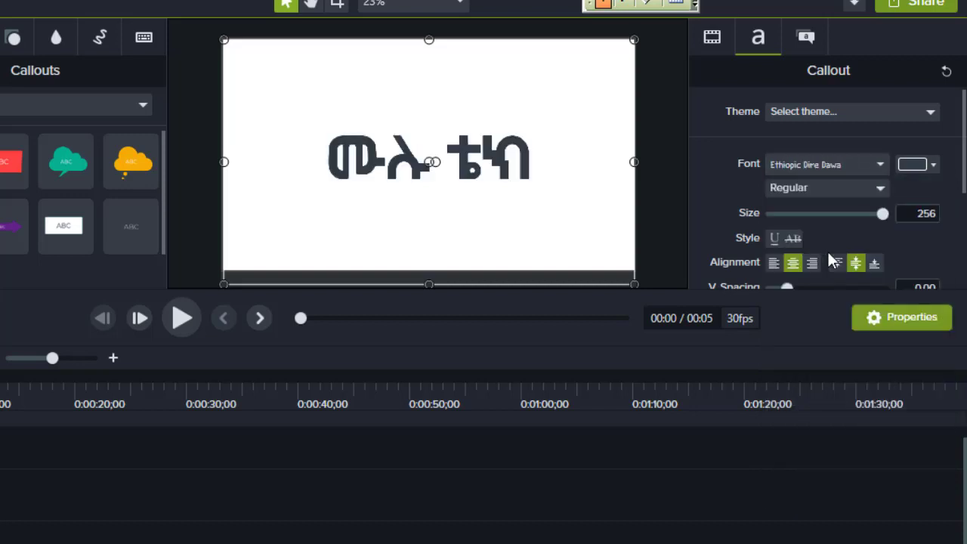
Settle on Ethiopic Yebse for the callout text and deselect it.
{"action": "left_click", "coordinate": [803, 167]}
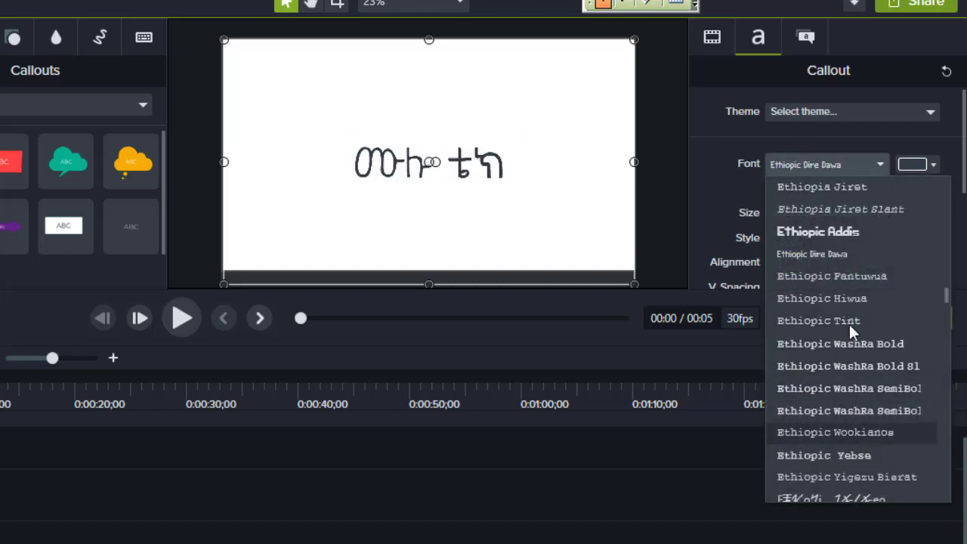
{"action": "left_click", "coordinate": [861, 455]}
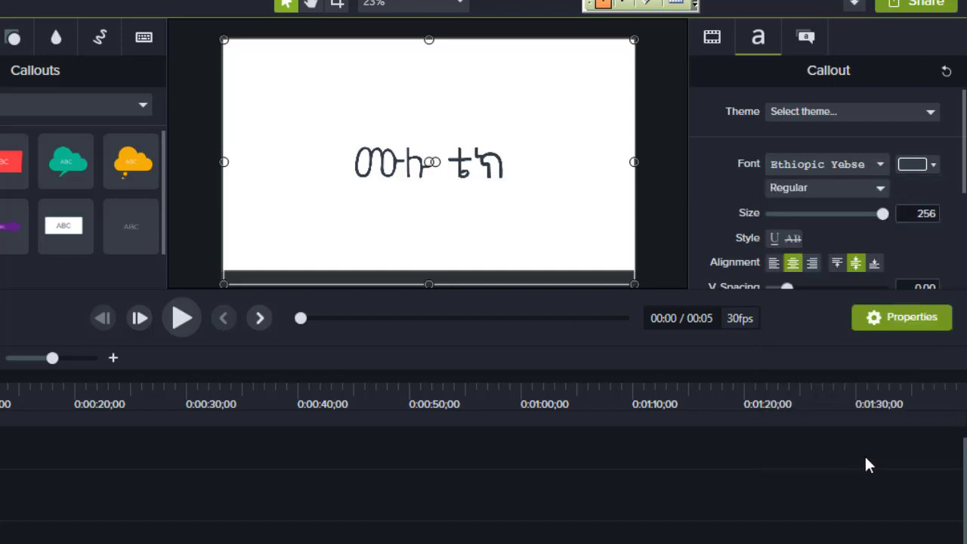
{"action": "left_click", "coordinate": [735, 462]}
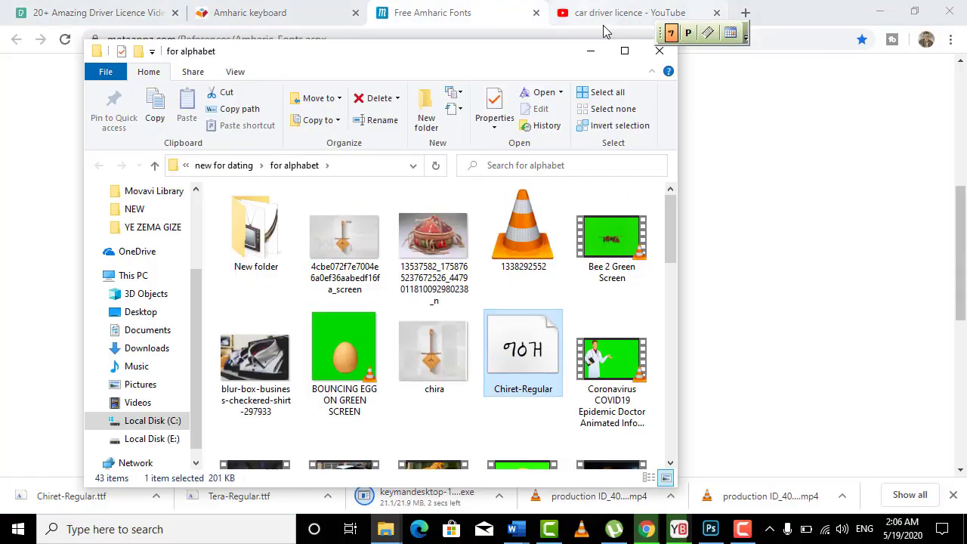
Install the Chiret-Regular font from the 'for alphabet' folder, replacing the existing copy.
{"action": "double_click", "coordinate": [624, 52]}
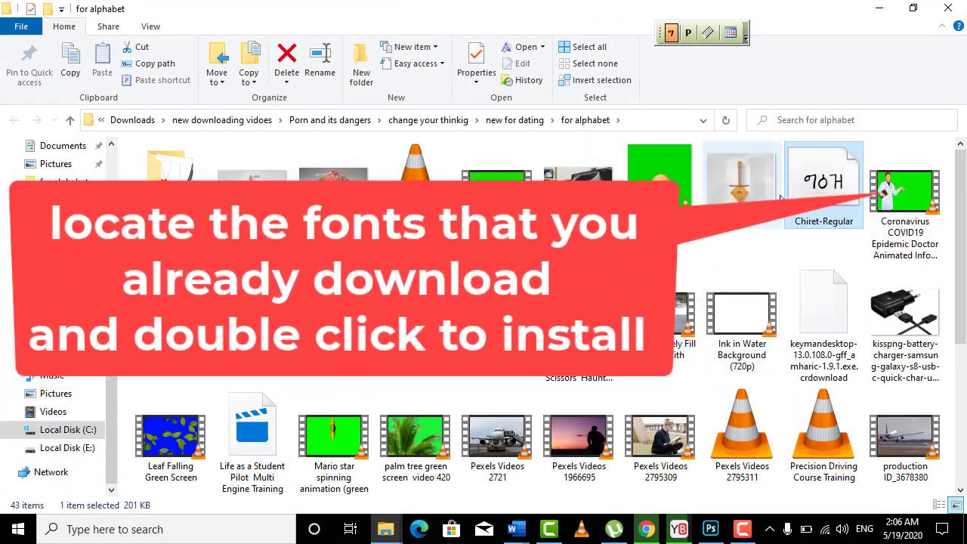
{"action": "double_click", "coordinate": [822, 193]}
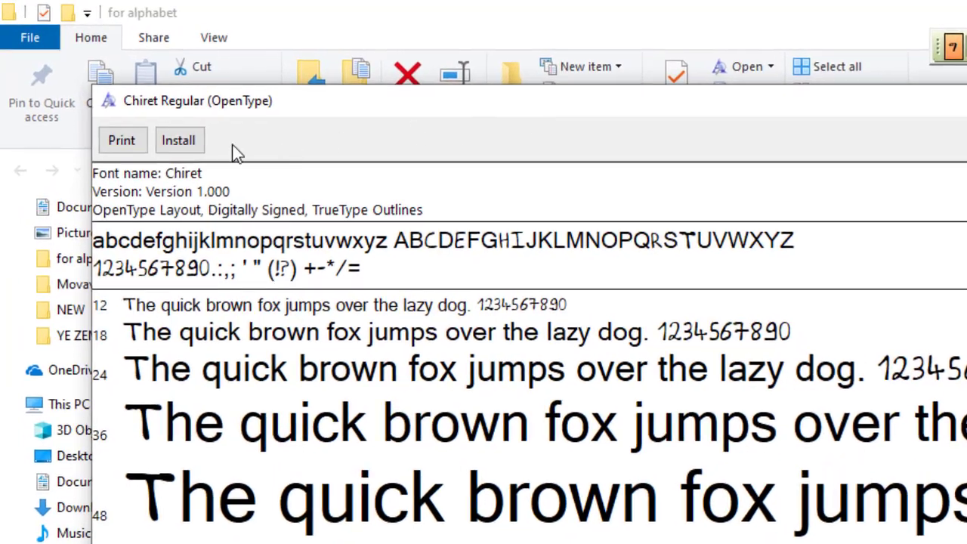
{"action": "left_click", "coordinate": [174, 143]}
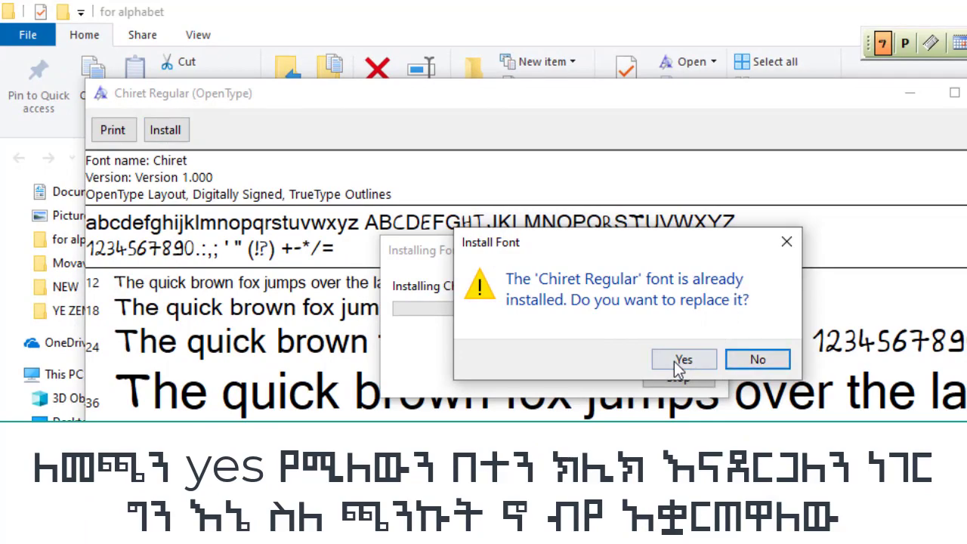
{"action": "left_click", "coordinate": [761, 362]}
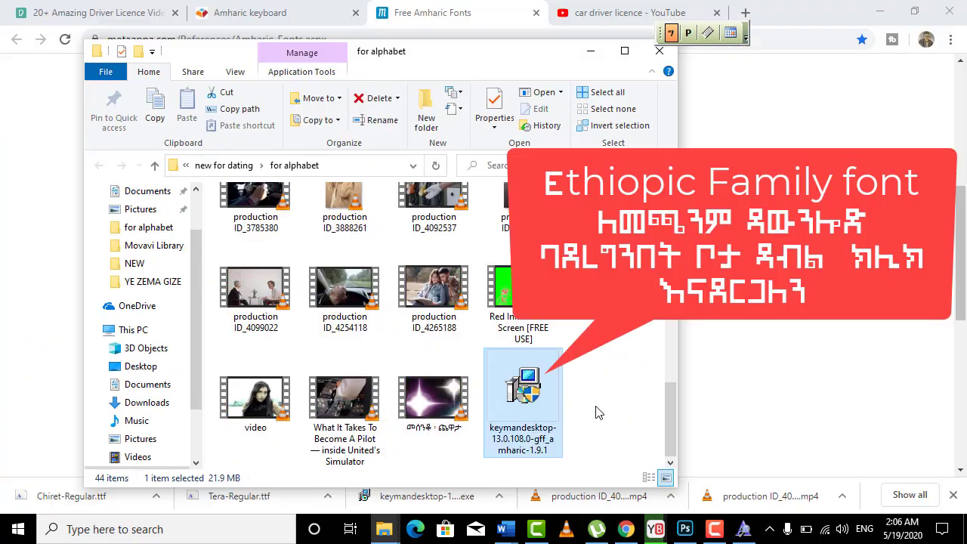
{"action": "left_click", "coordinate": [596, 412]}
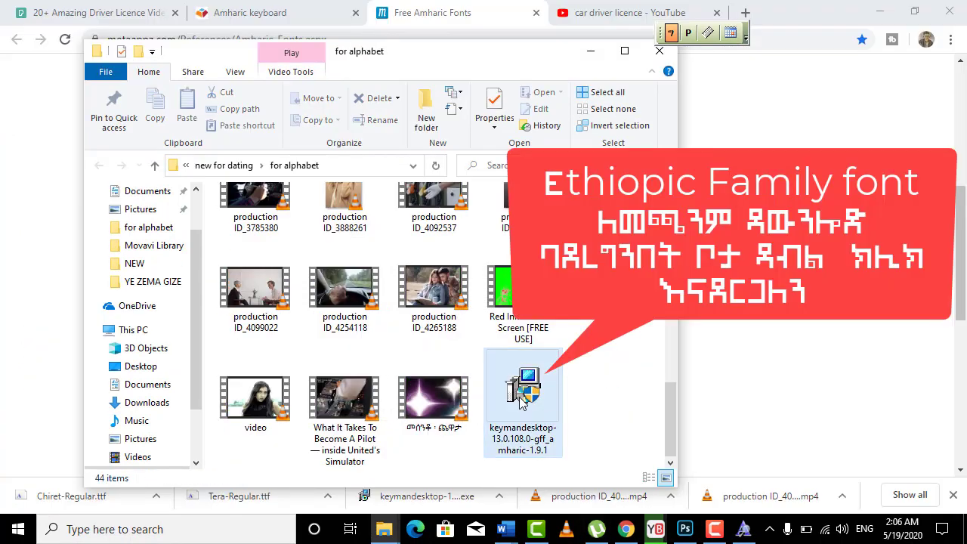
Run the keymandesktop-13.0.108.0 installer, start installing Keyman Desktop, then cancel it.
{"action": "double_click", "coordinate": [519, 393]}
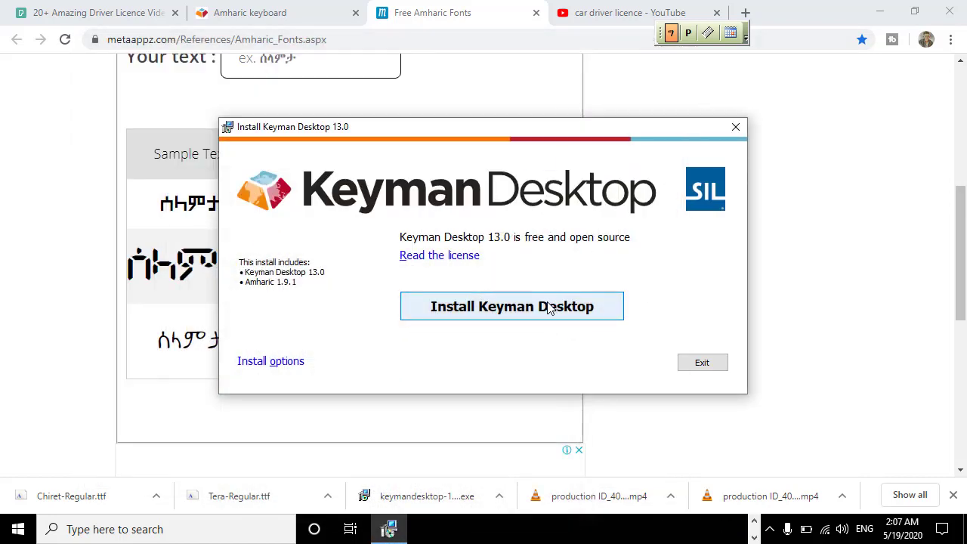
{"action": "left_click", "coordinate": [549, 307]}
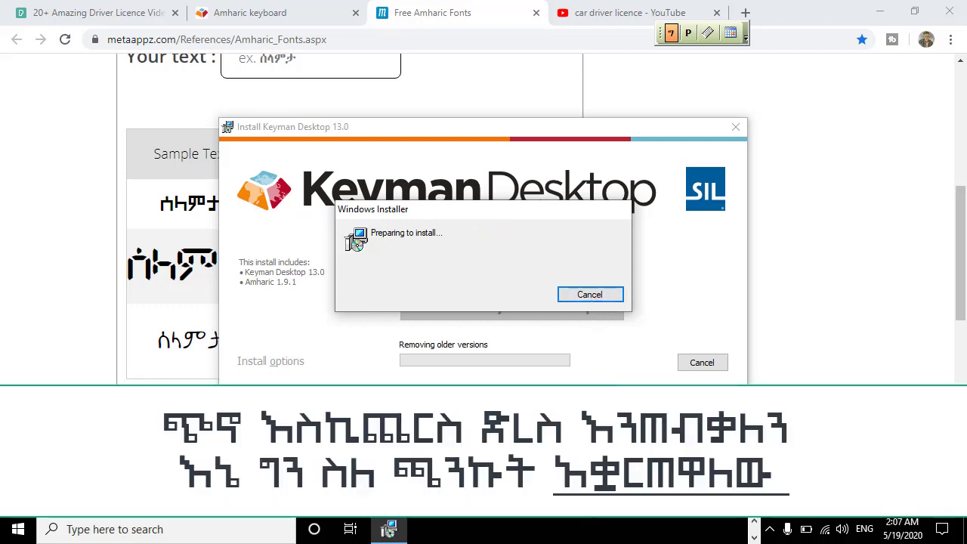
{"action": "left_click", "coordinate": [591, 297]}
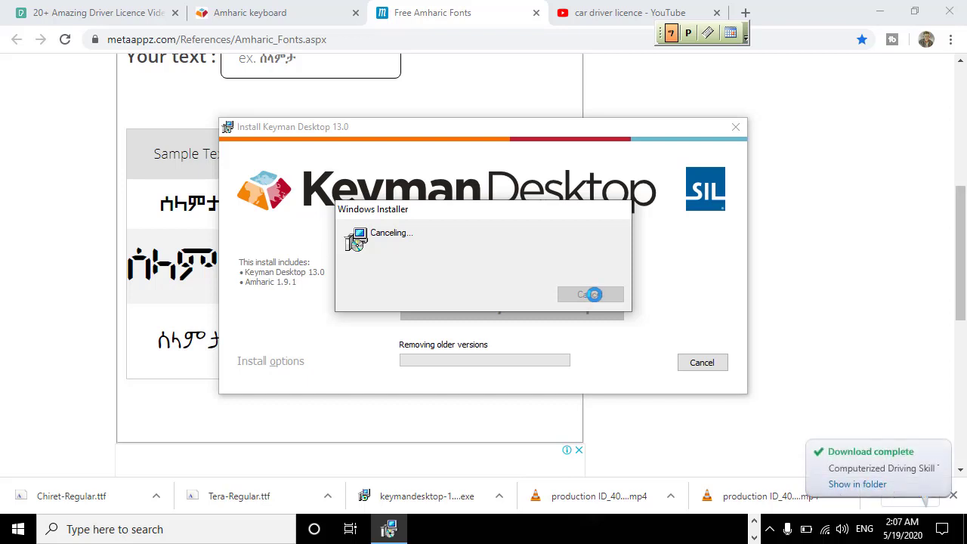
{"action": "left_click_drag", "start_coordinate": [660, 33], "coordinate": [856, 129]}
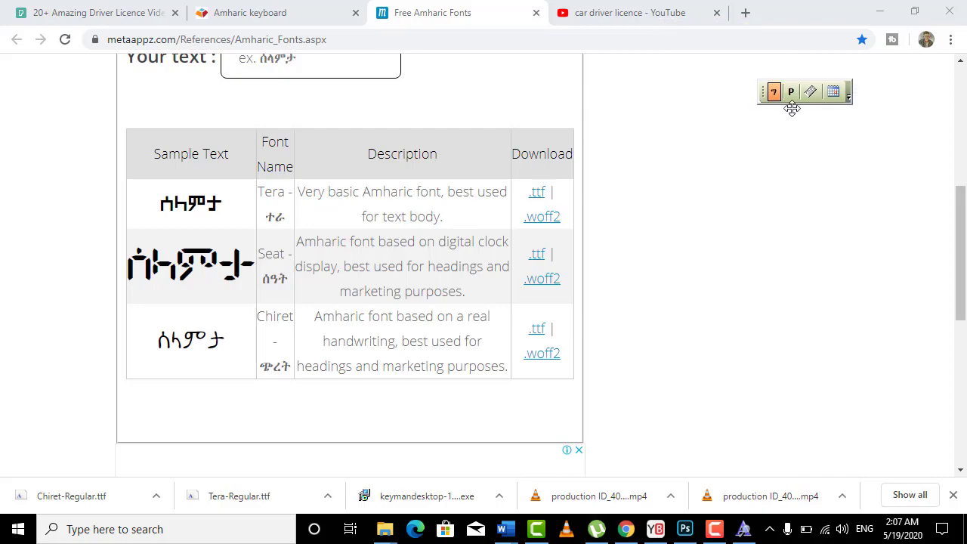
Minimize the Chrome window.
{"action": "left_click", "coordinate": [879, 14]}
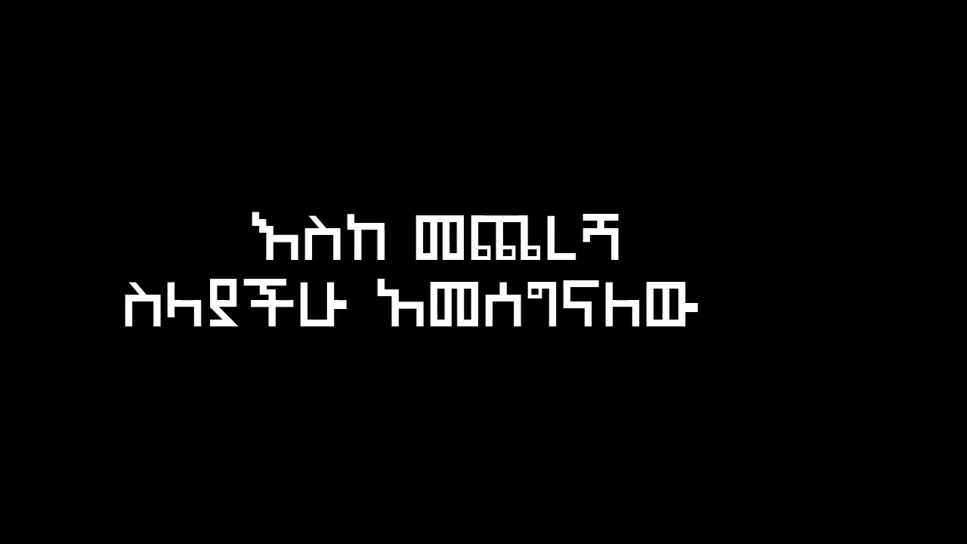